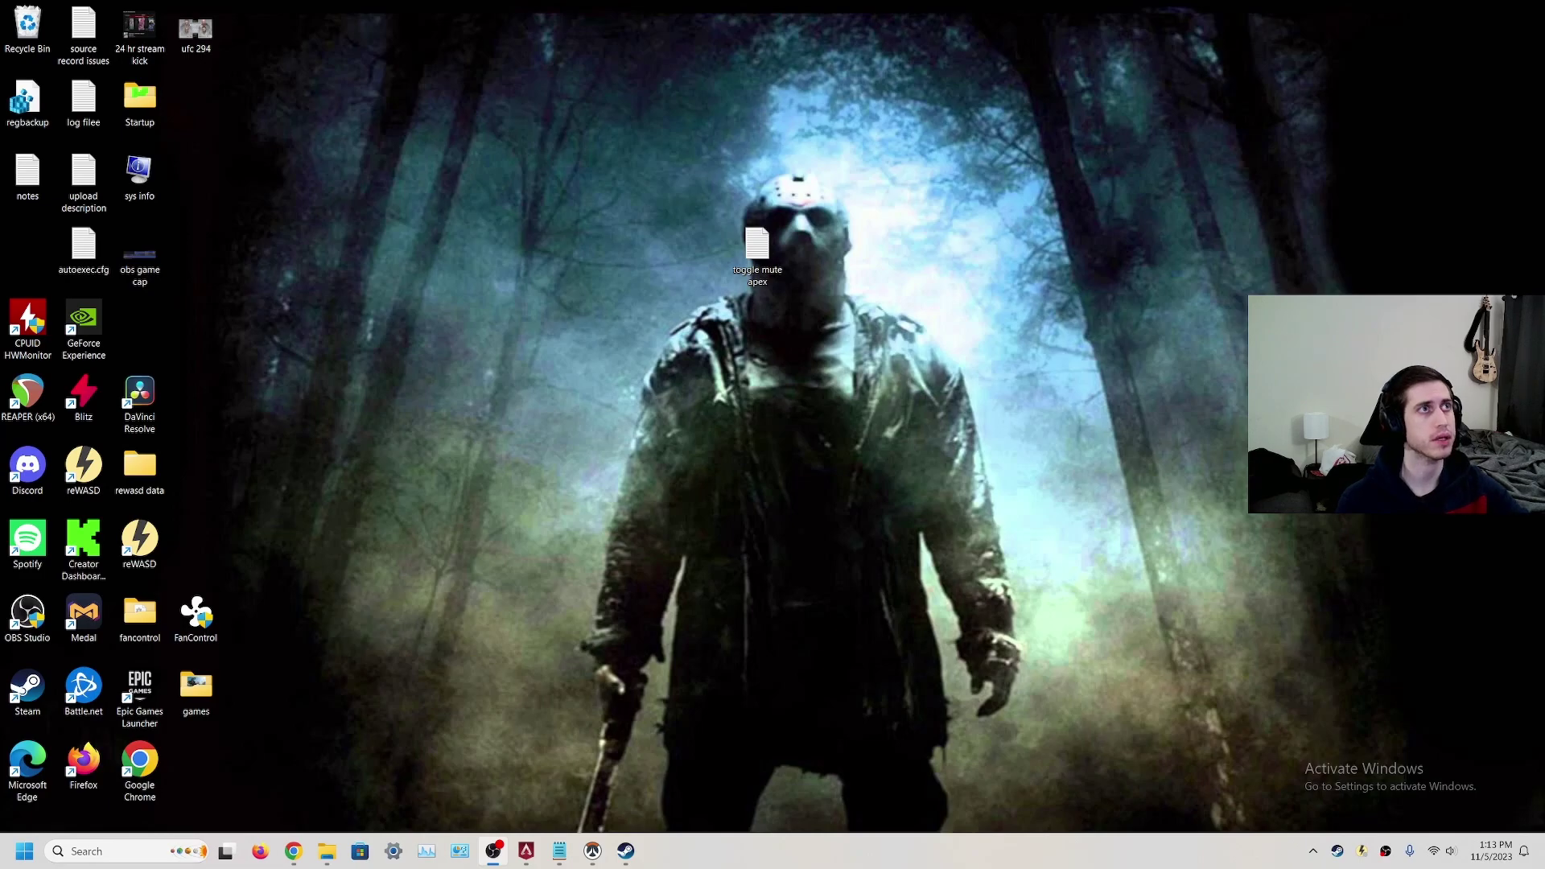
Restore the browser window showing the Reddit post on Apex voice-chat toggle mute
left_click(292, 851)
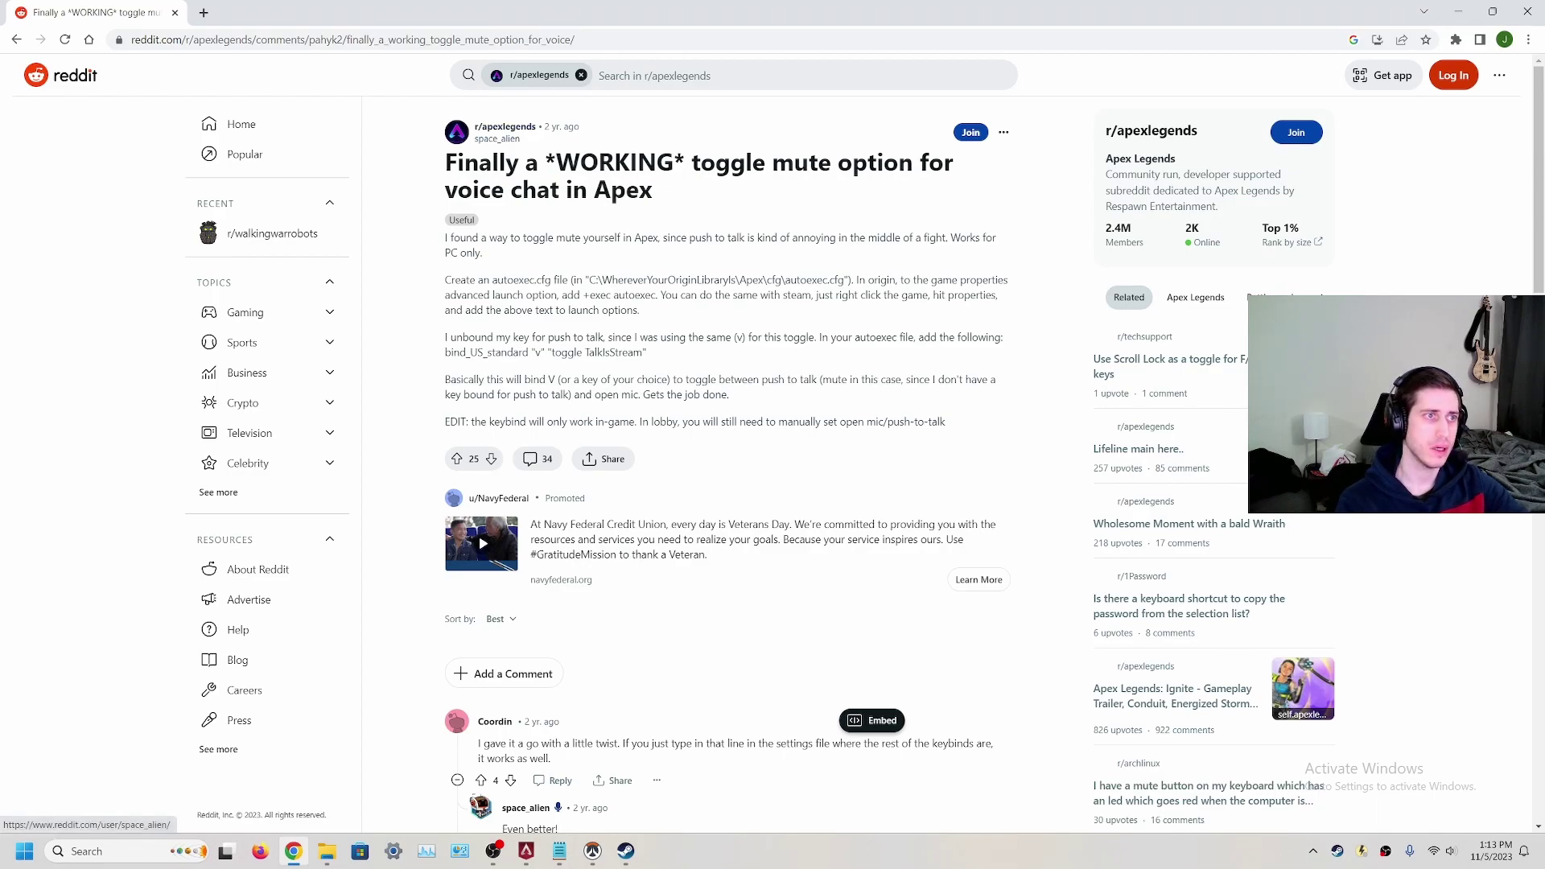
double_click(515, 138)
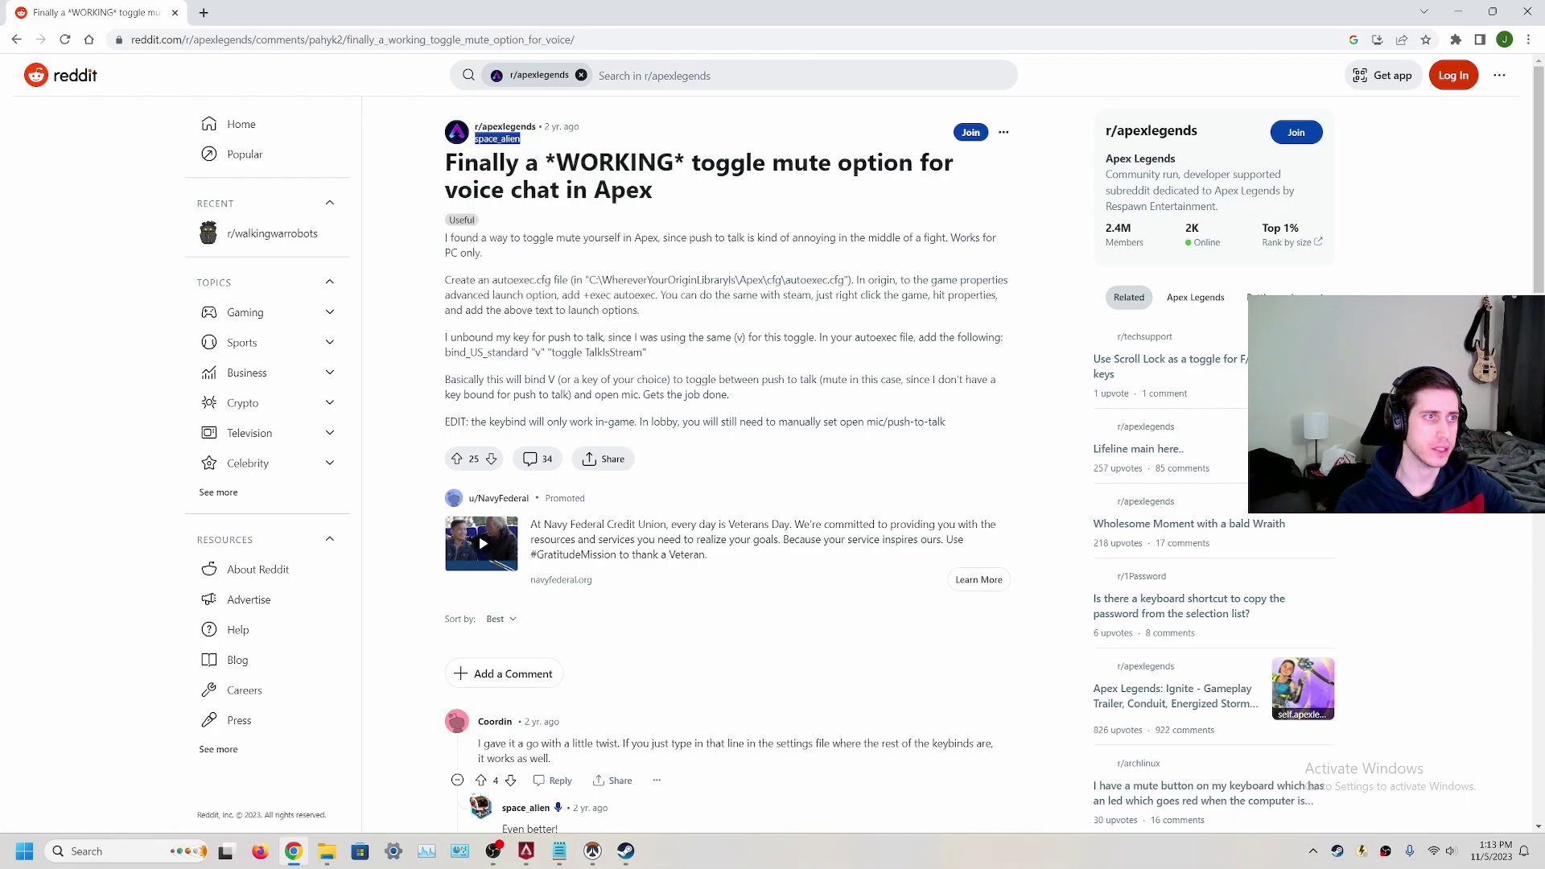
scroll(724, 466, "down", 4)
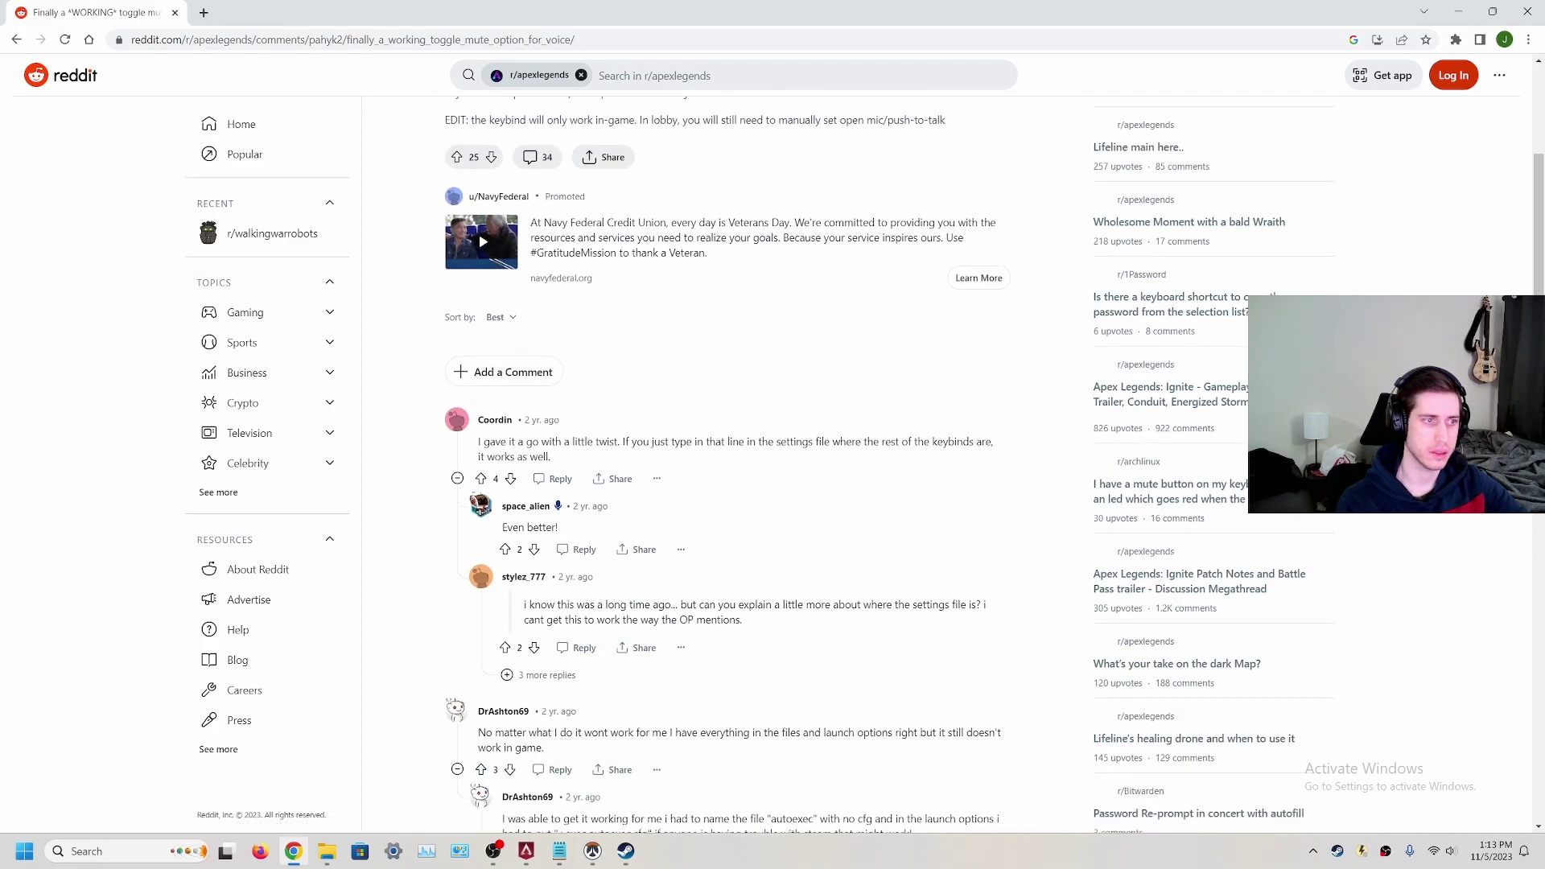
left_click_drag(514, 419, 477, 420)
left_click(475, 420)
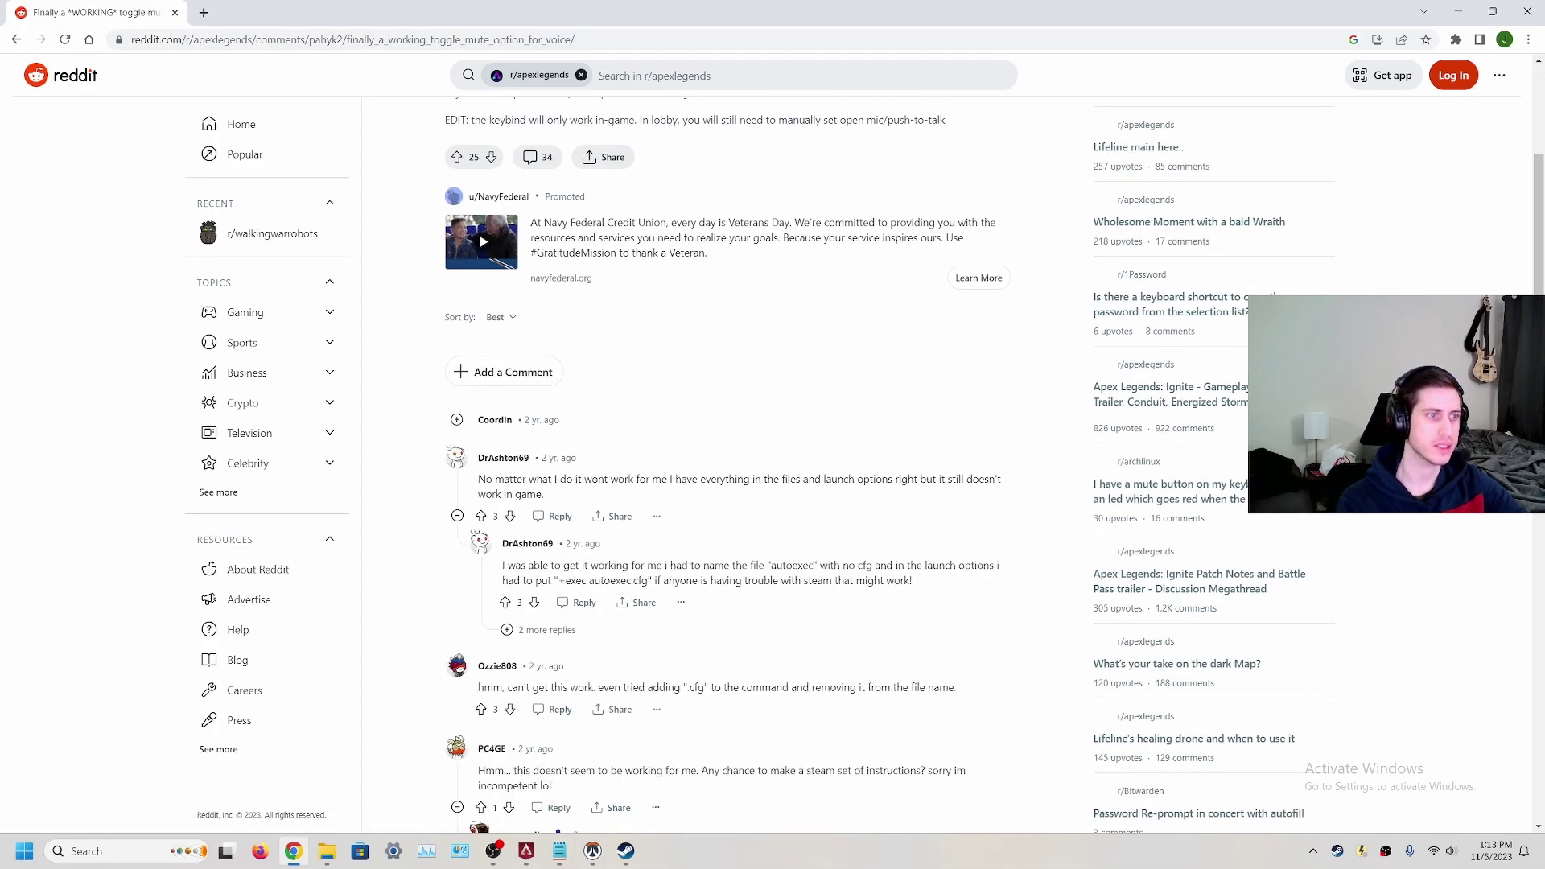
left_click(457, 419)
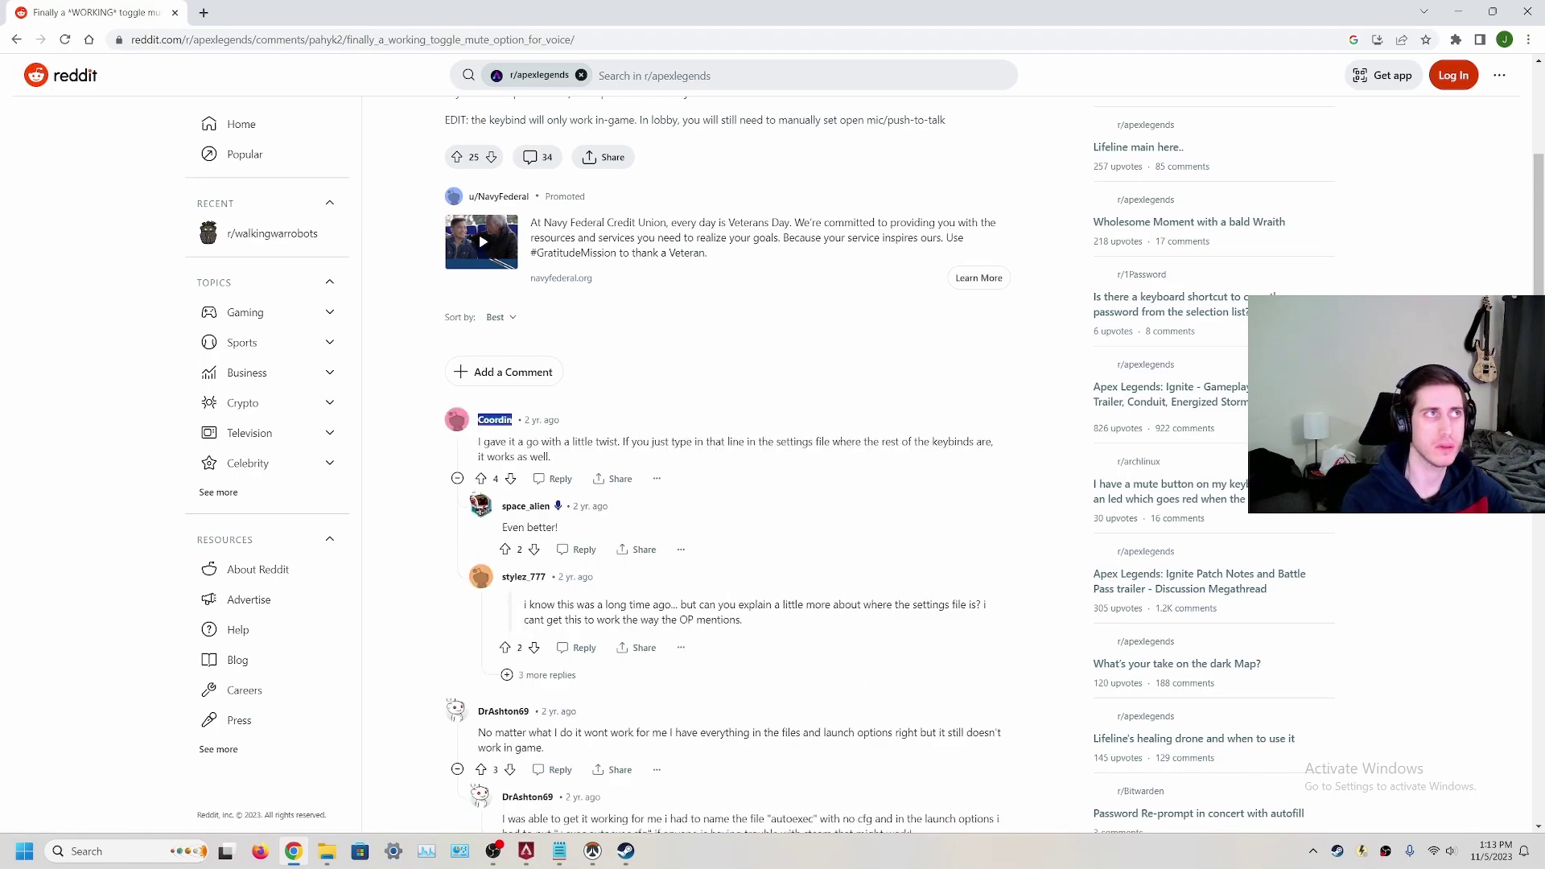
scroll(724, 467, "up", 4)
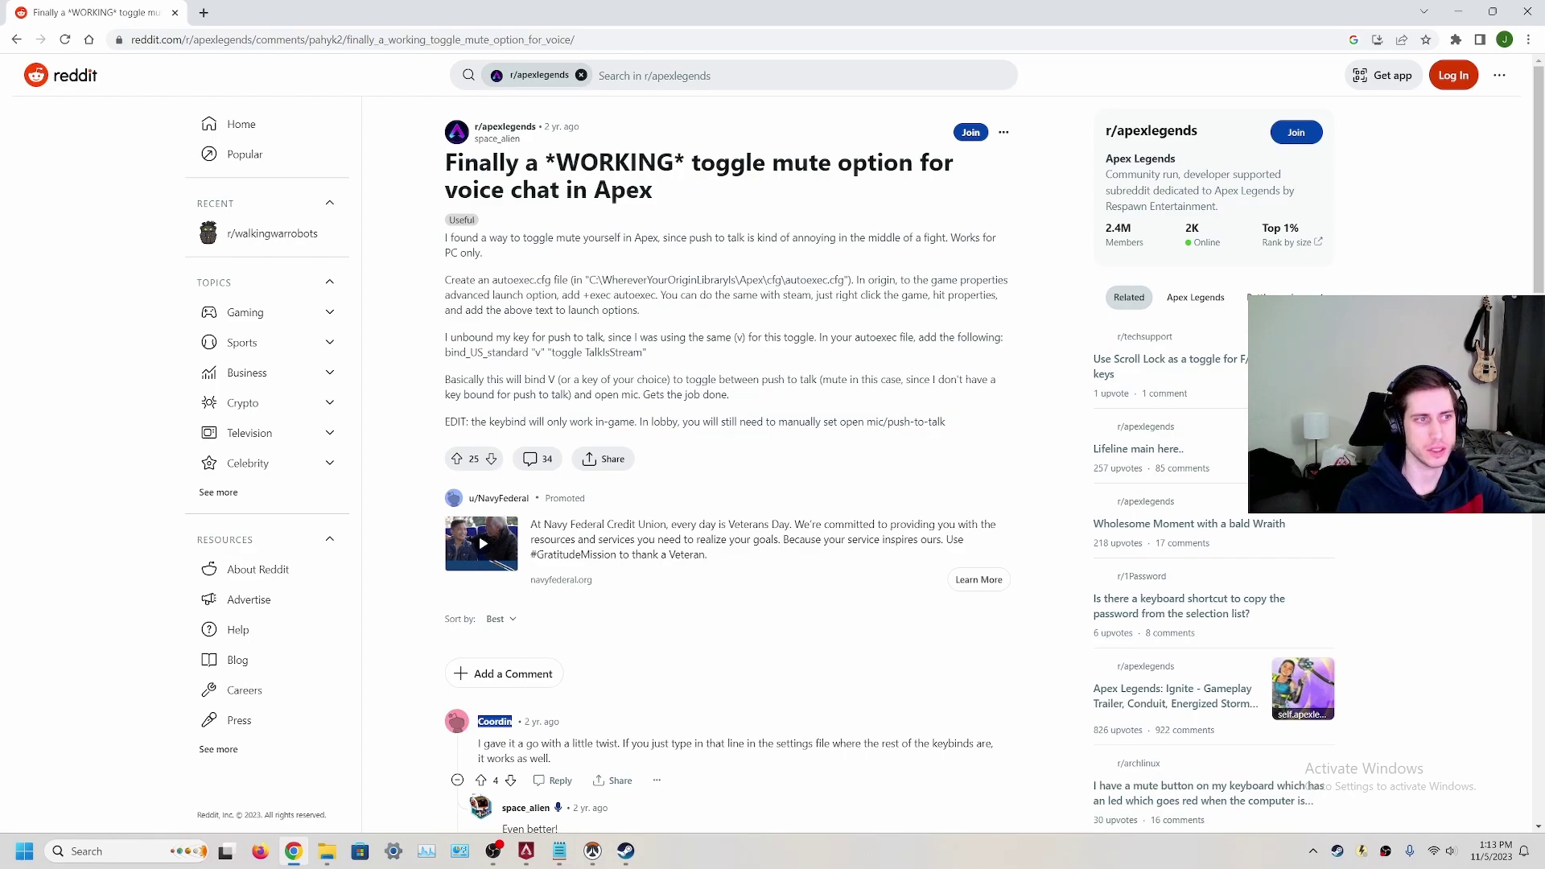
left_click_drag(445, 279, 752, 338)
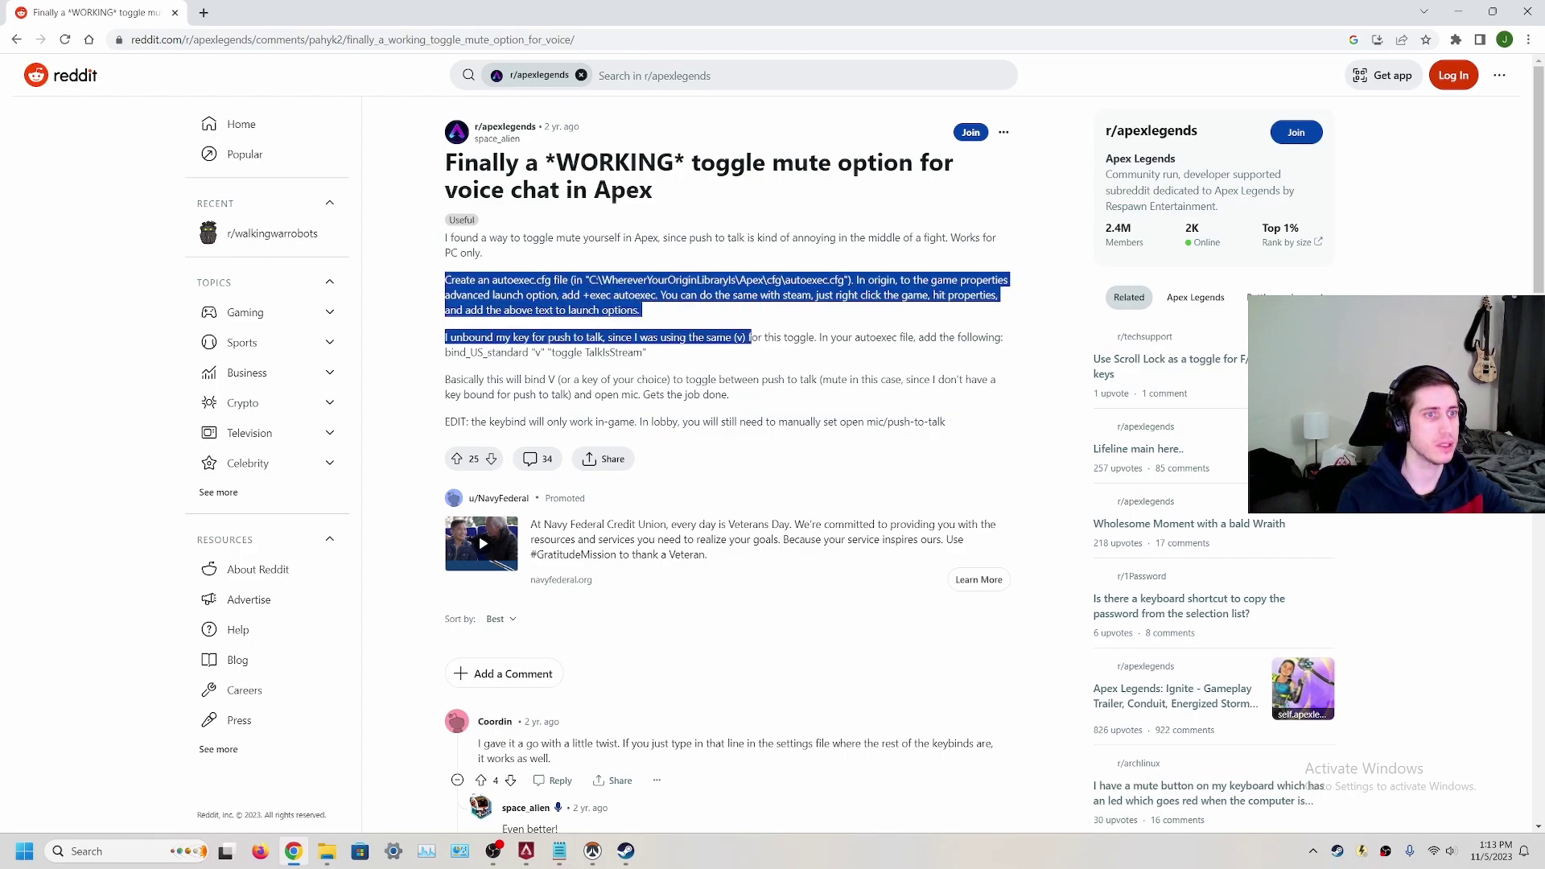
left_click(751, 338)
scroll(752, 338, "down", 5)
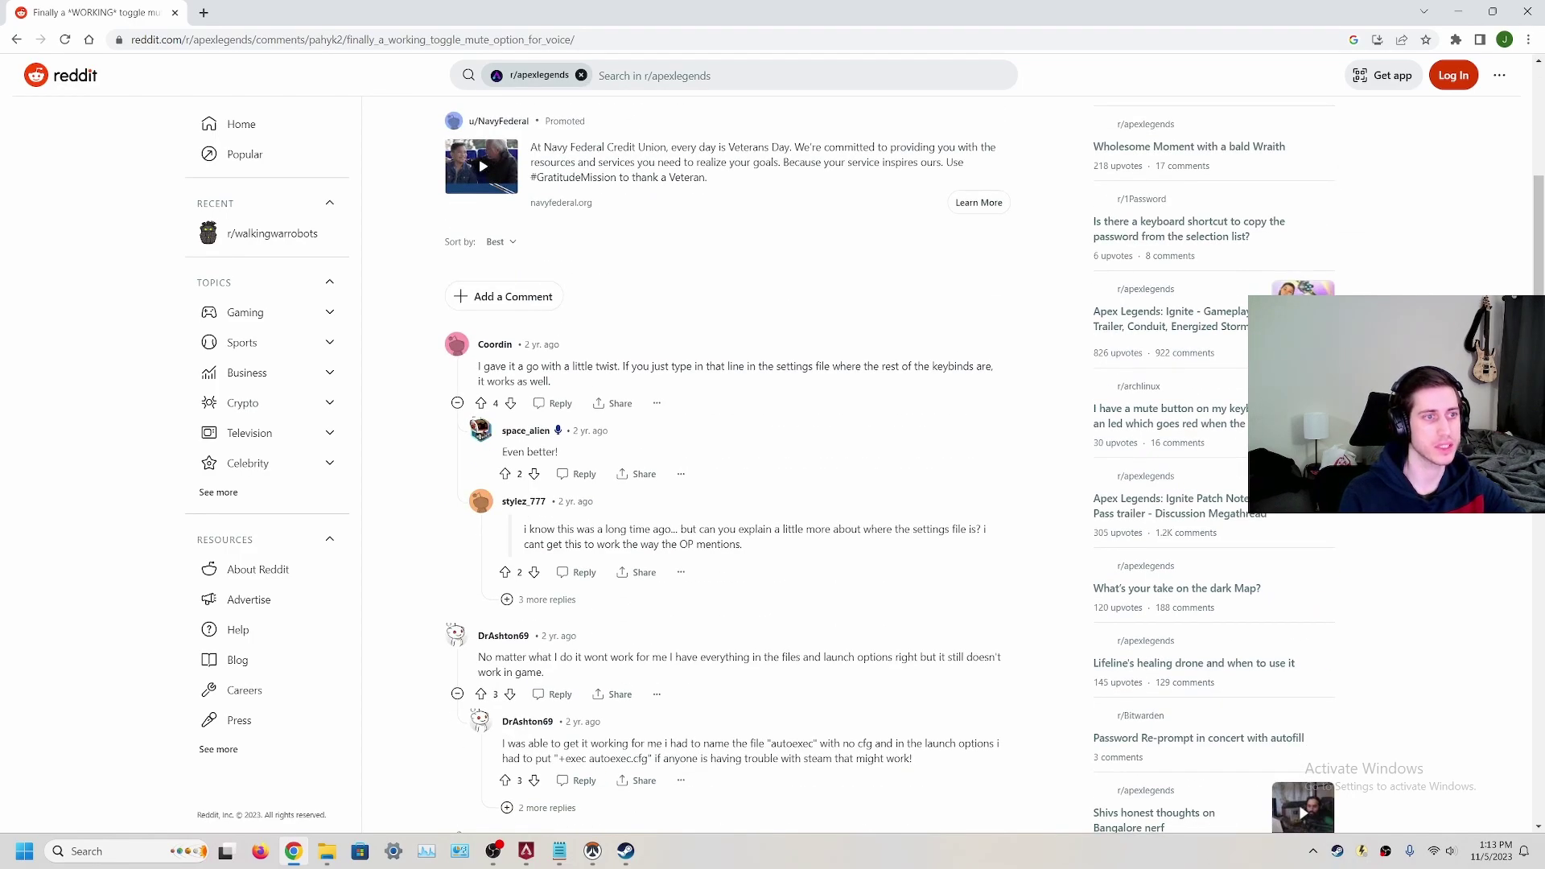
left_click_drag(662, 367, 500, 366)
left_click(501, 367)
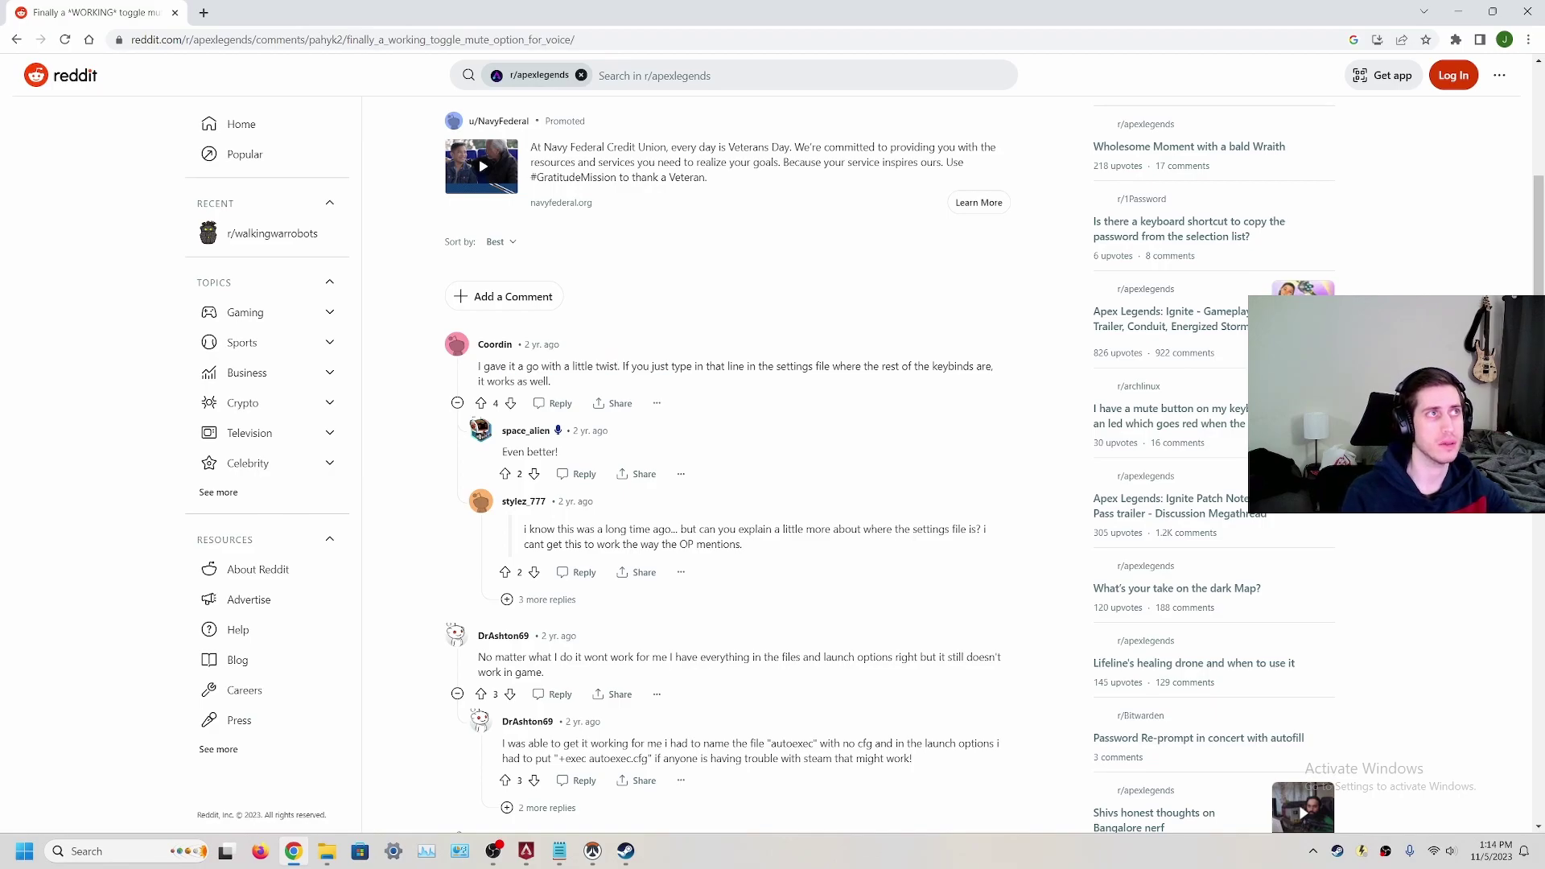
scroll(724, 466, "up", 5)
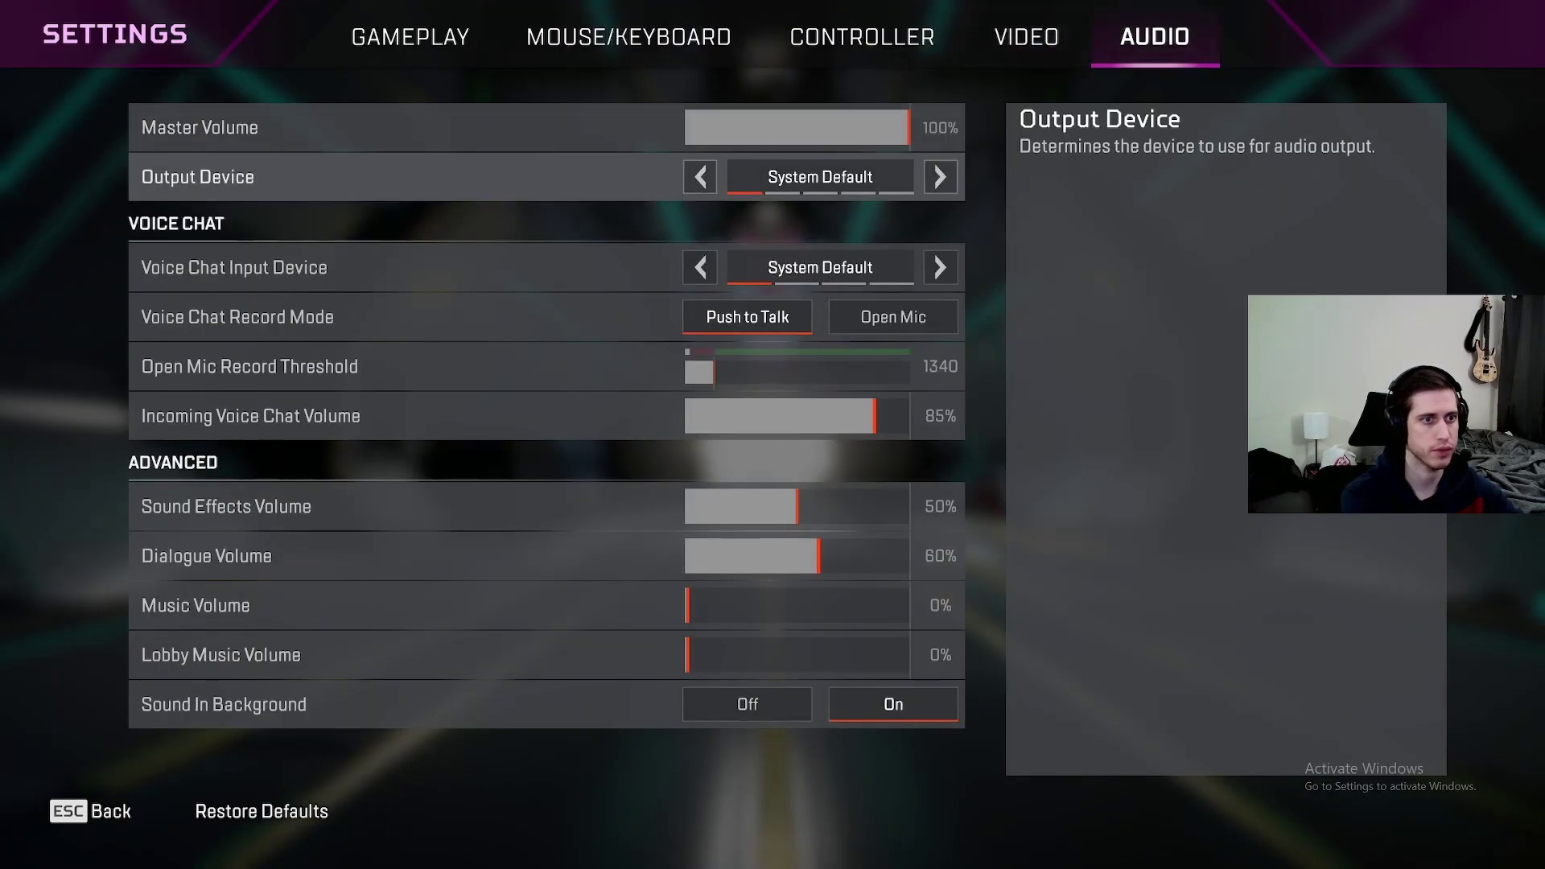
Switch Voice Chat Record Mode between Open Mic and Push to Talk, leaving it on Push to Talk
left_click(893, 317)
left_click(748, 317)
left_click(893, 317)
left_click(747, 317)
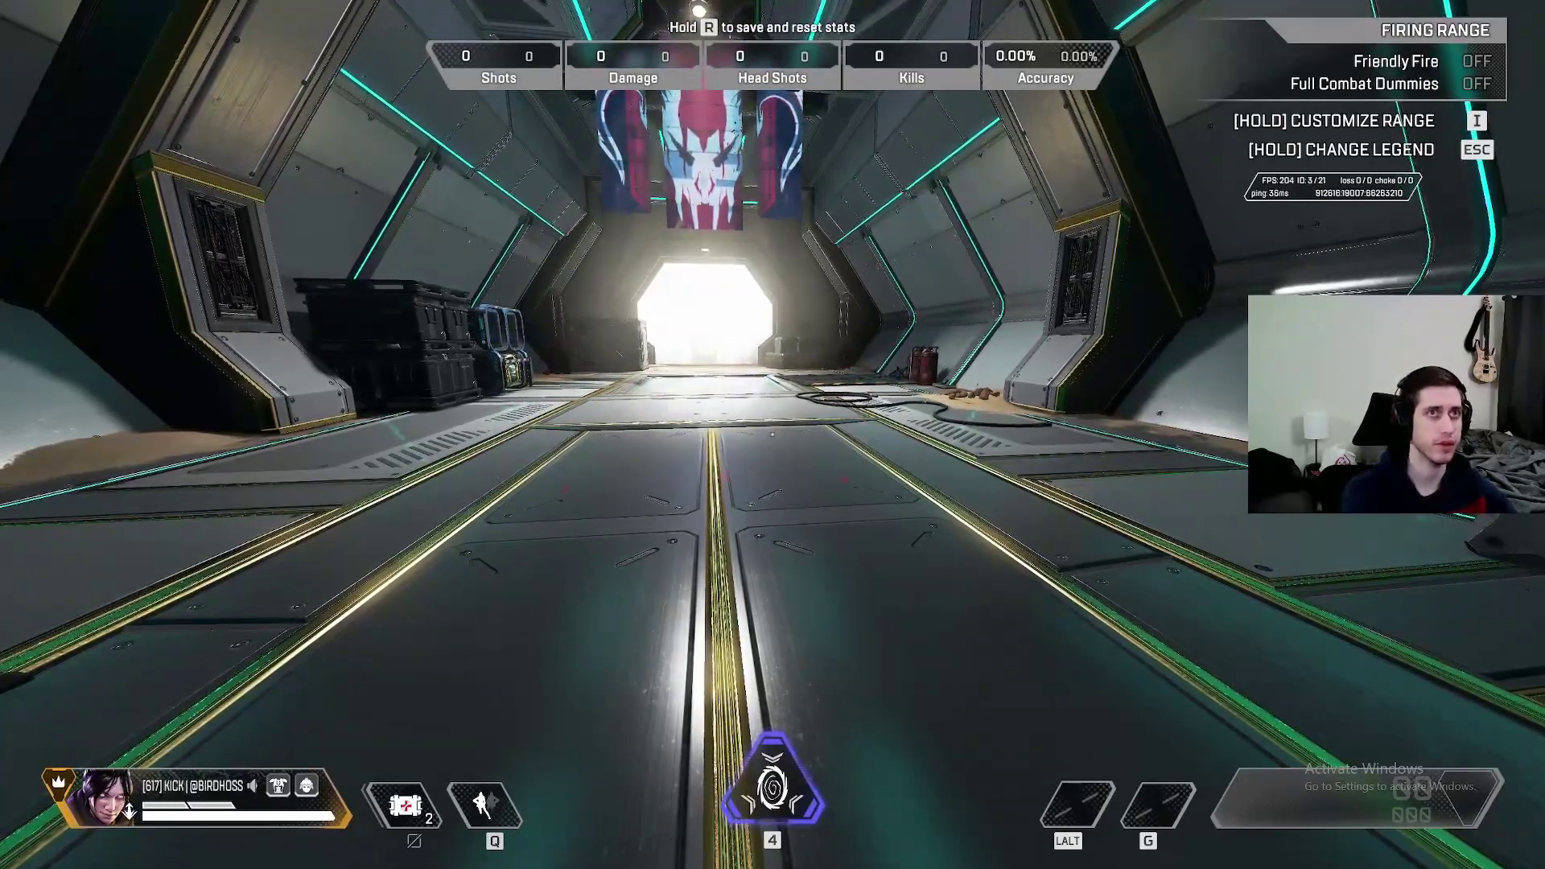
Revisit the audio settings from the pause menu several times, then back out to the firing range
key("Escape")
left_click(773, 445)
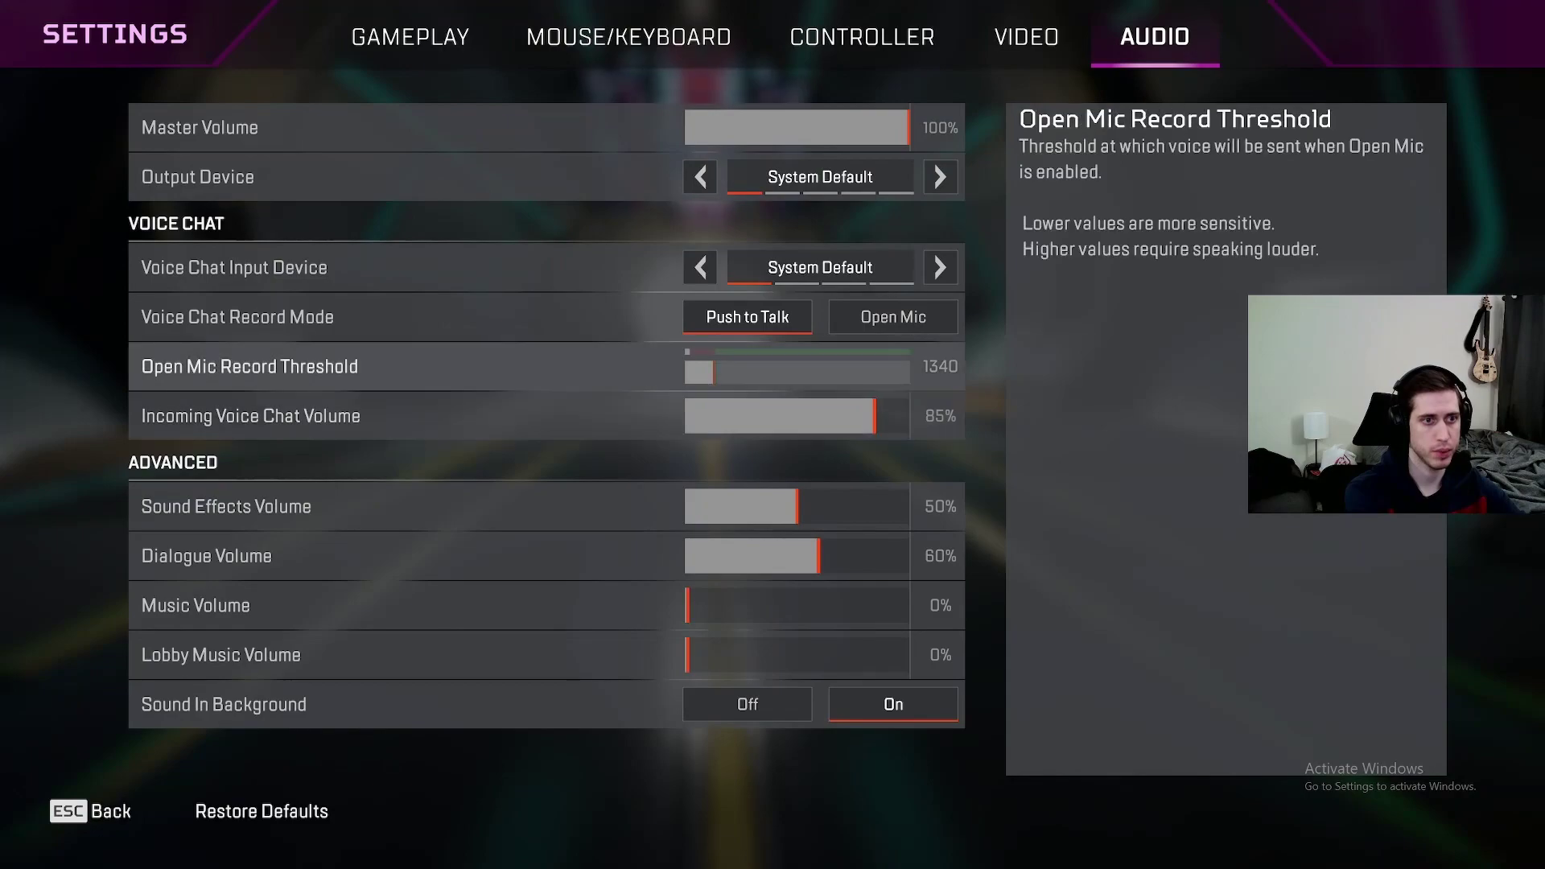
key("Escape")
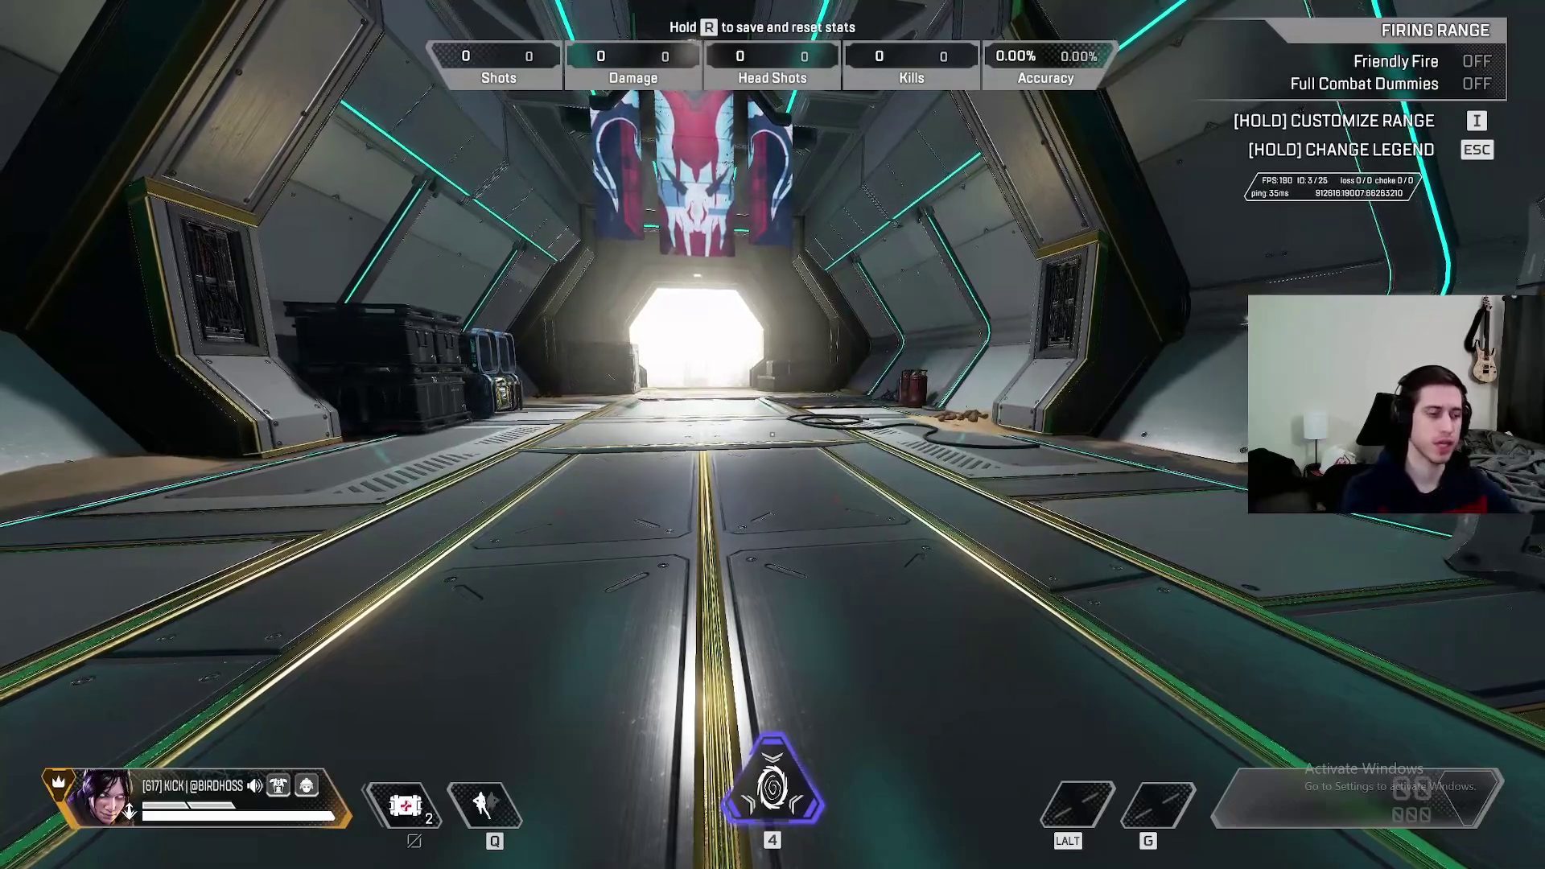
key("Escape")
key("Return")
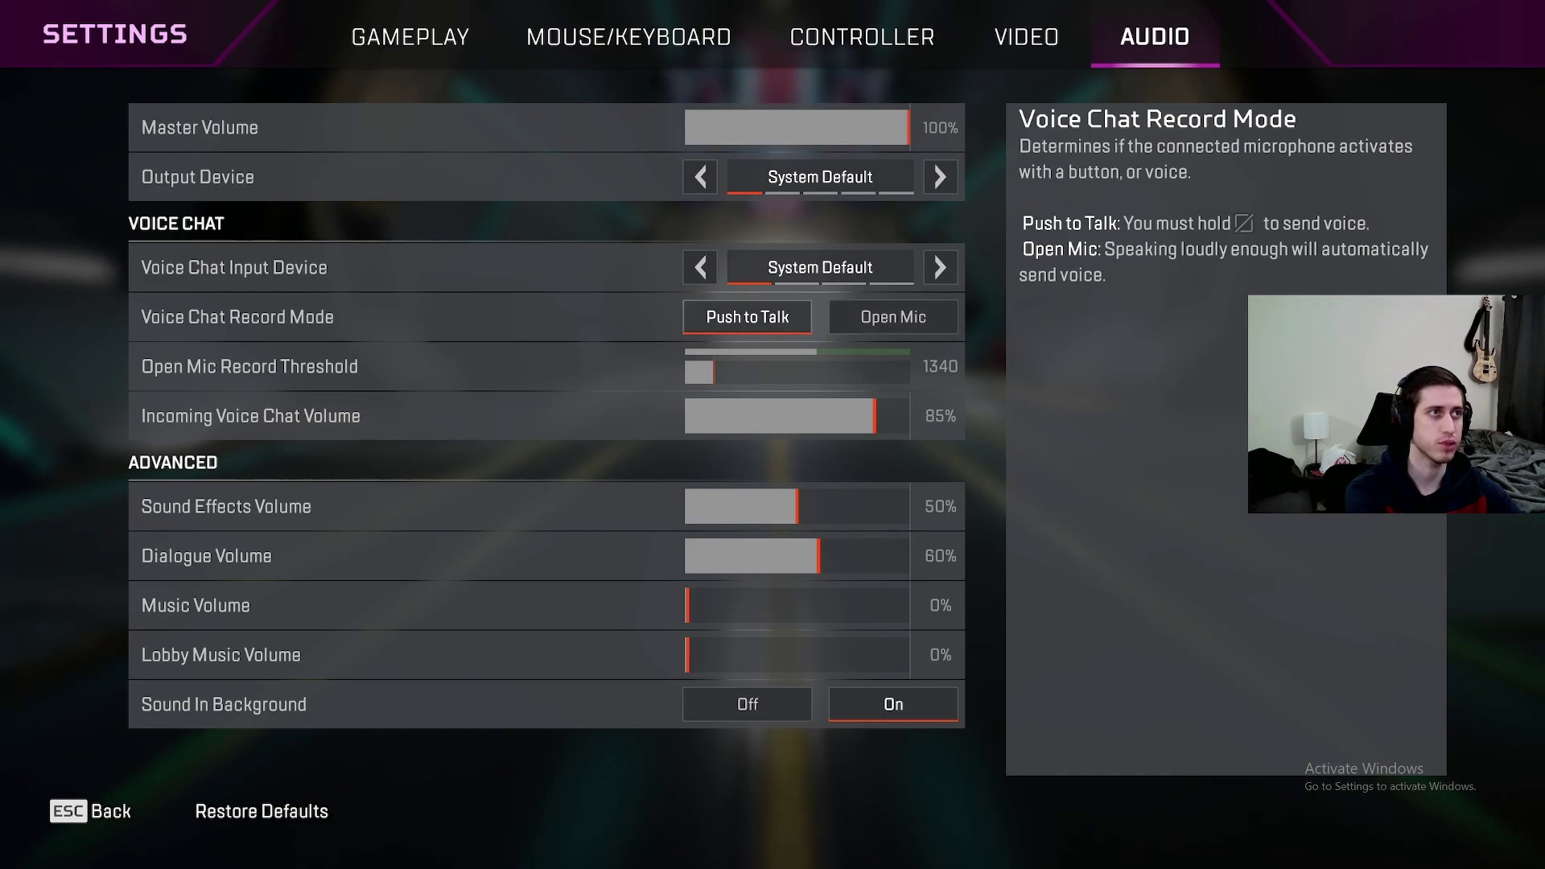
key("Escape")
key("Escape")
key("Escape")
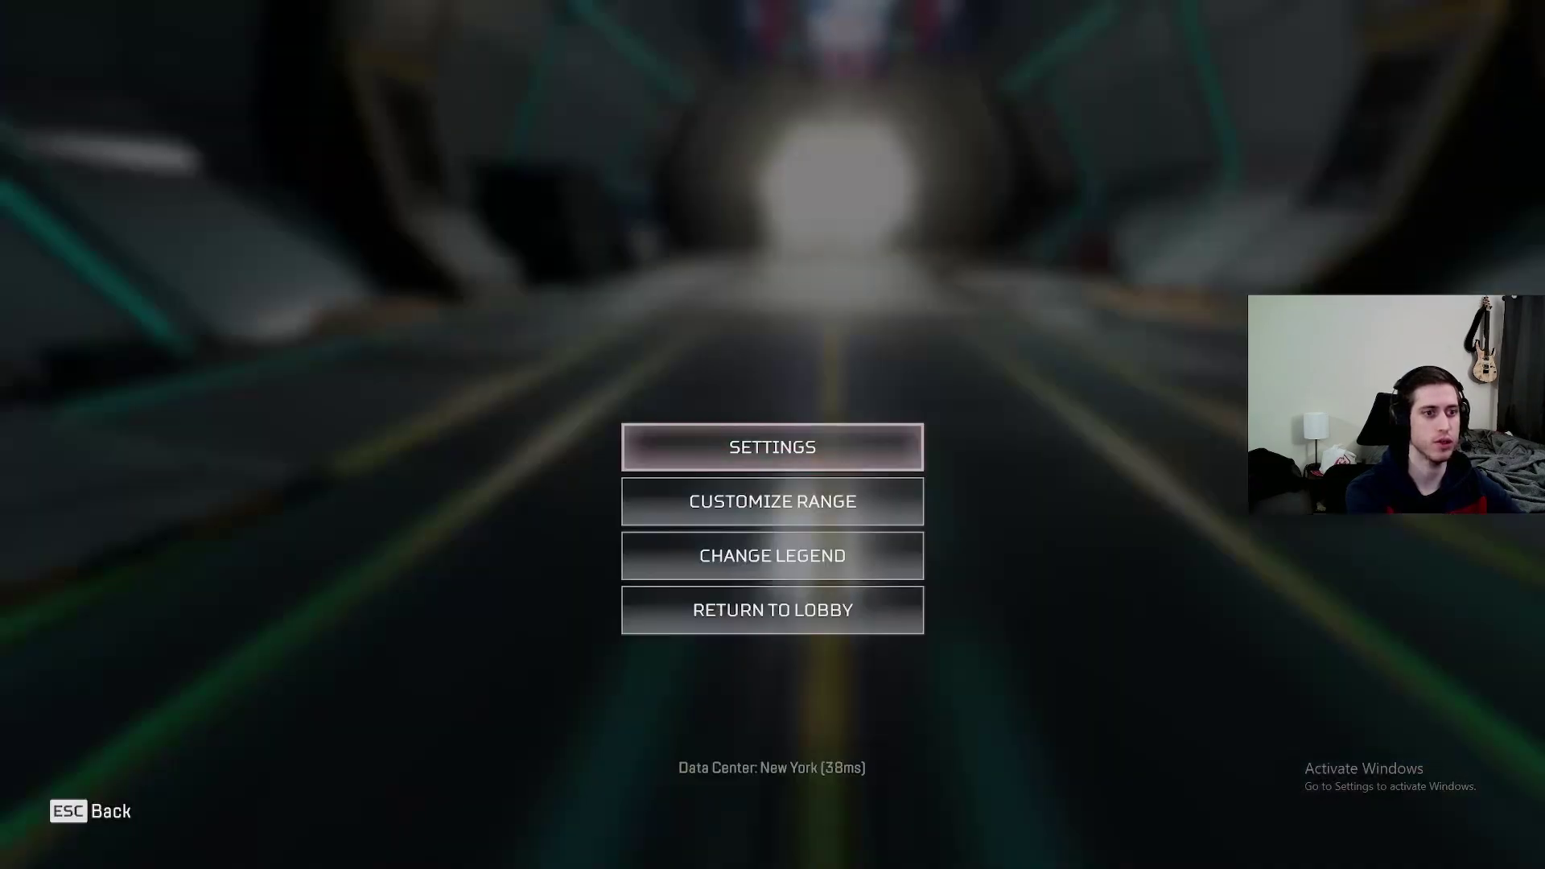
left_click(772, 445)
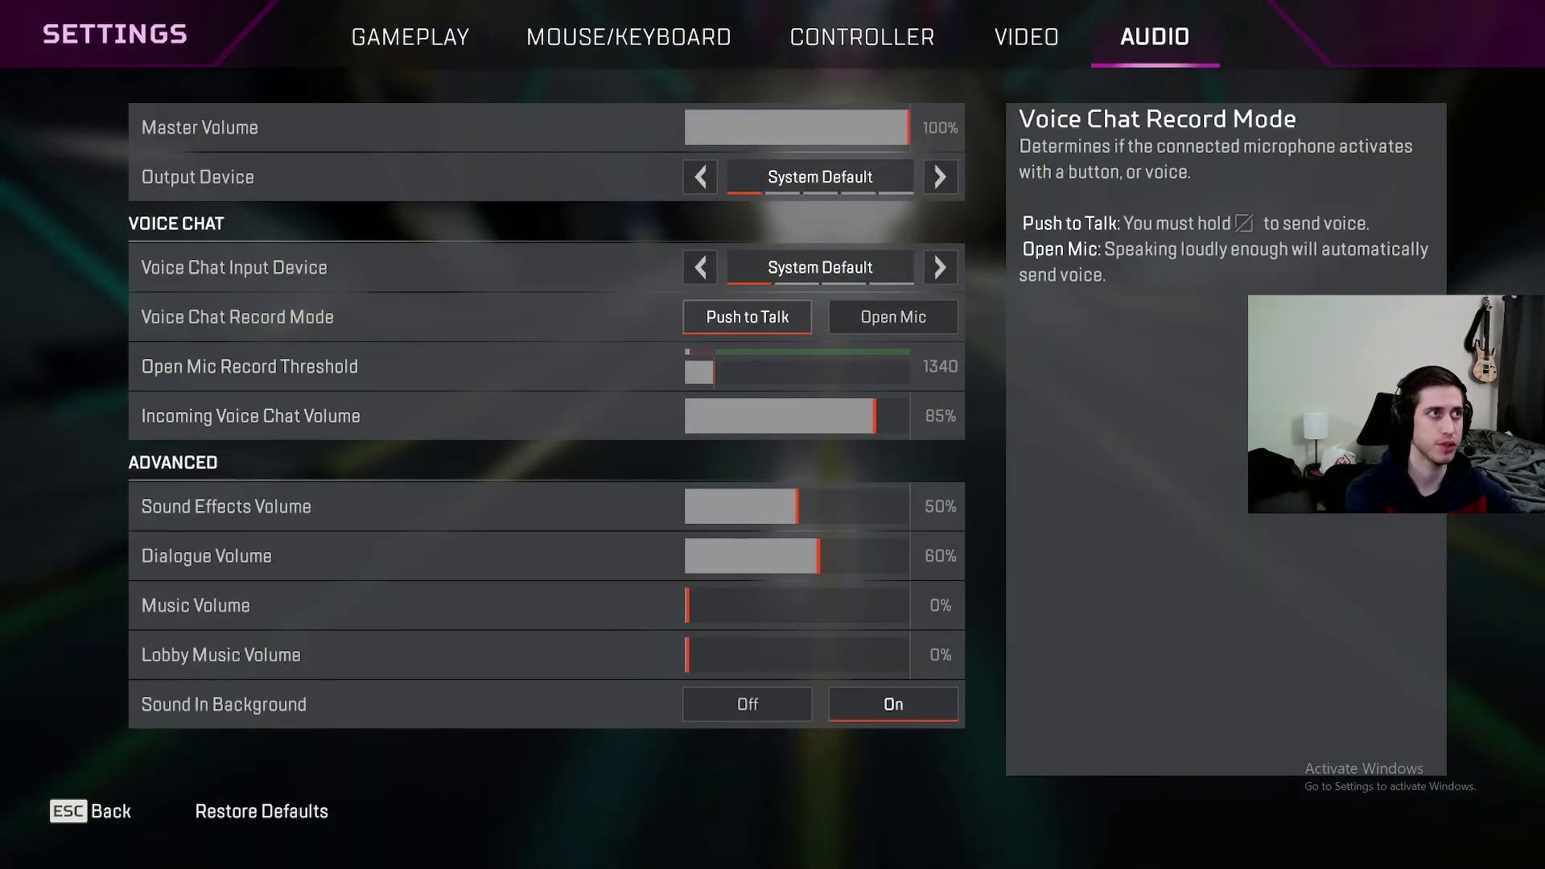
key("Escape")
key("Escape")
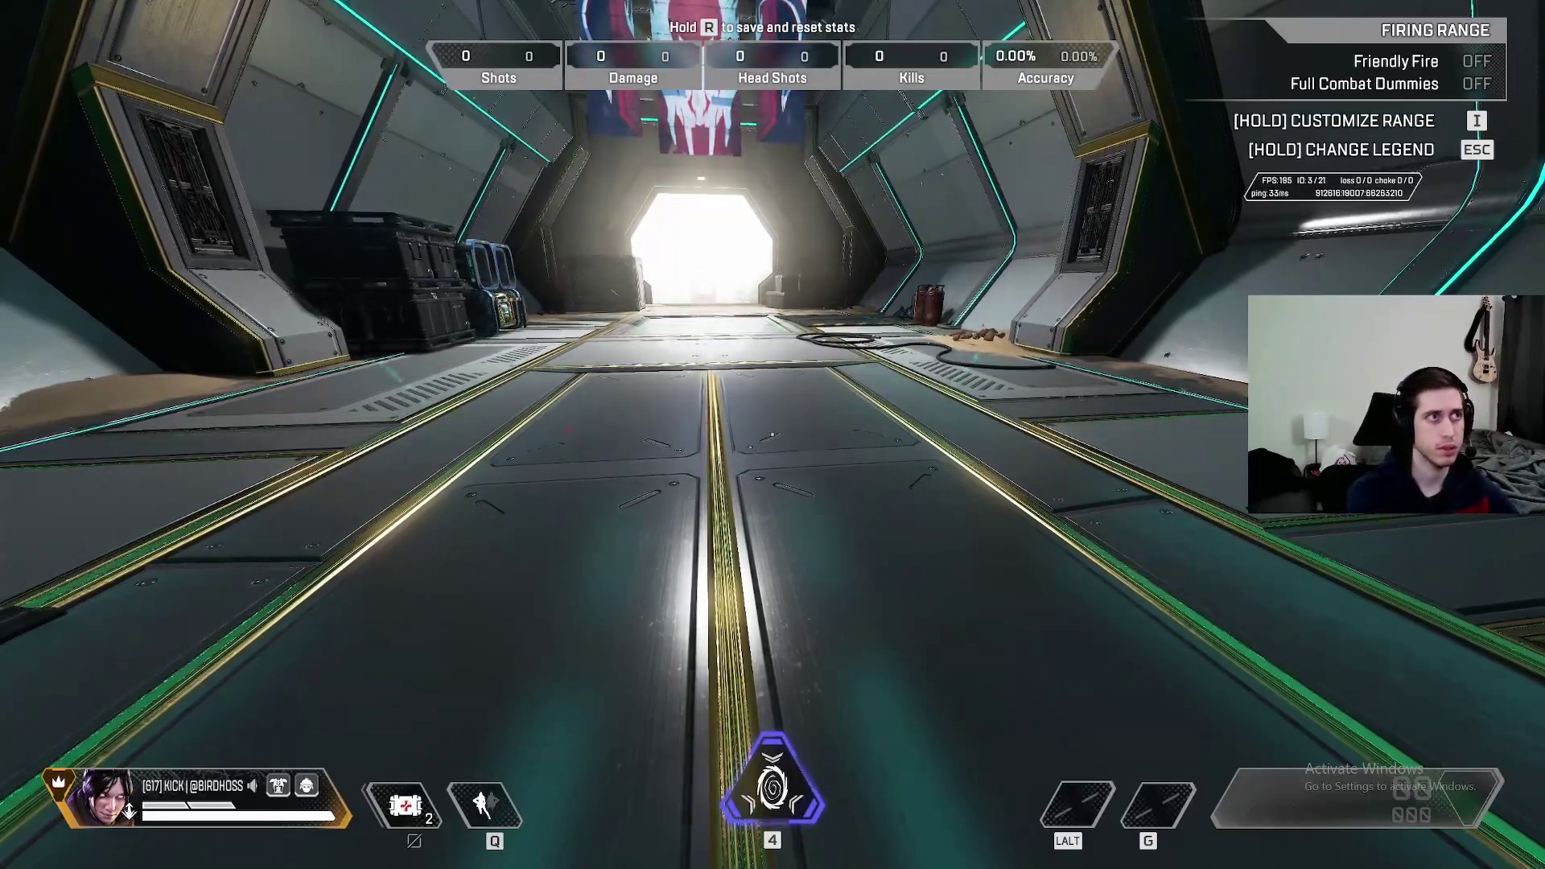
key("Escape")
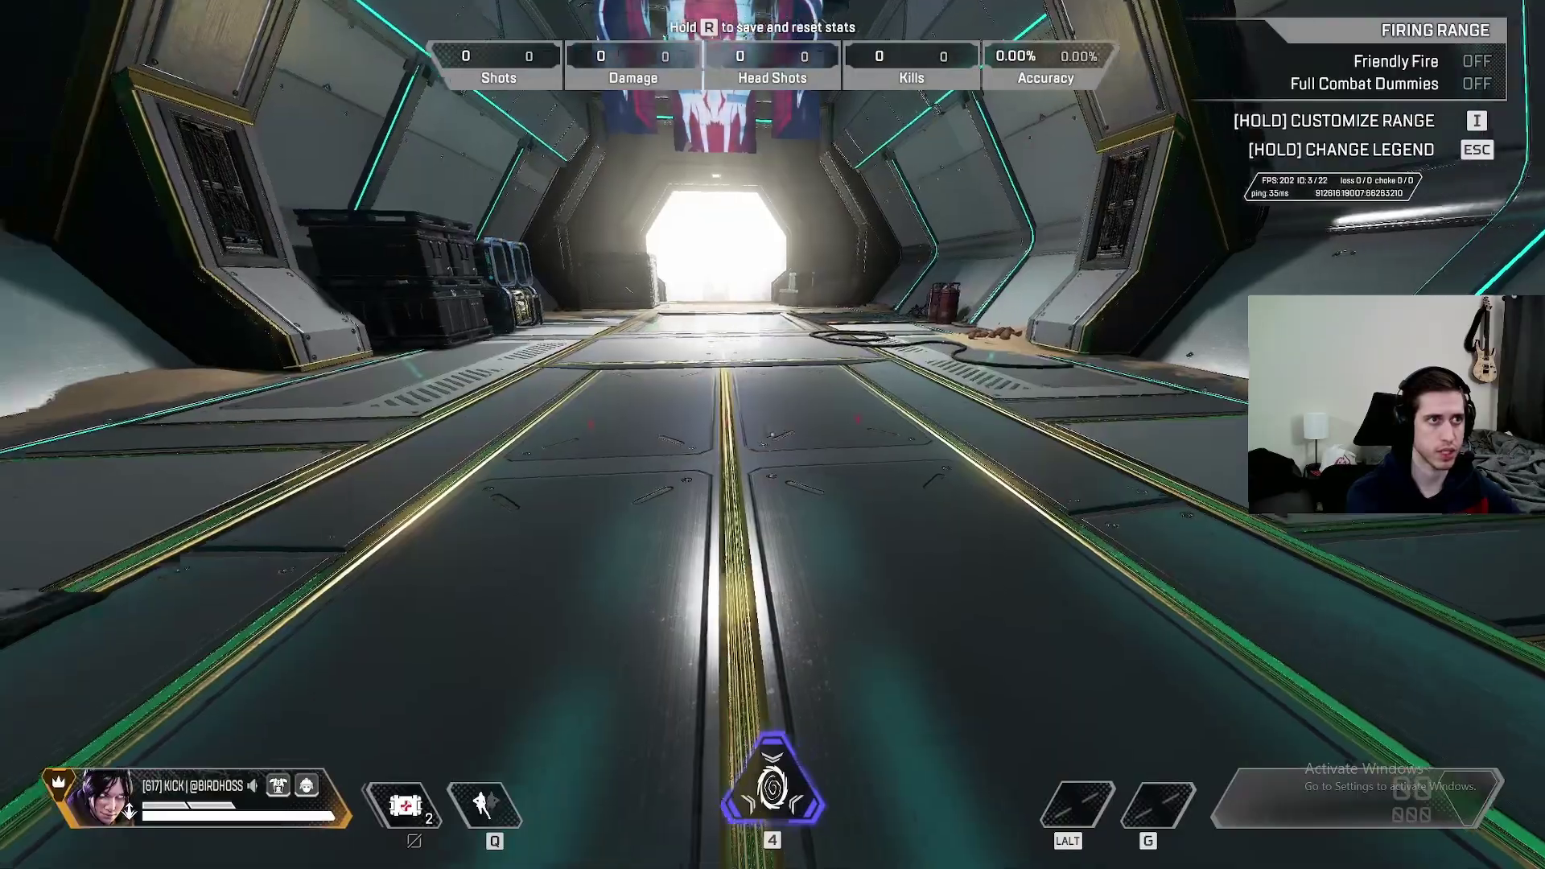
key("Escape")
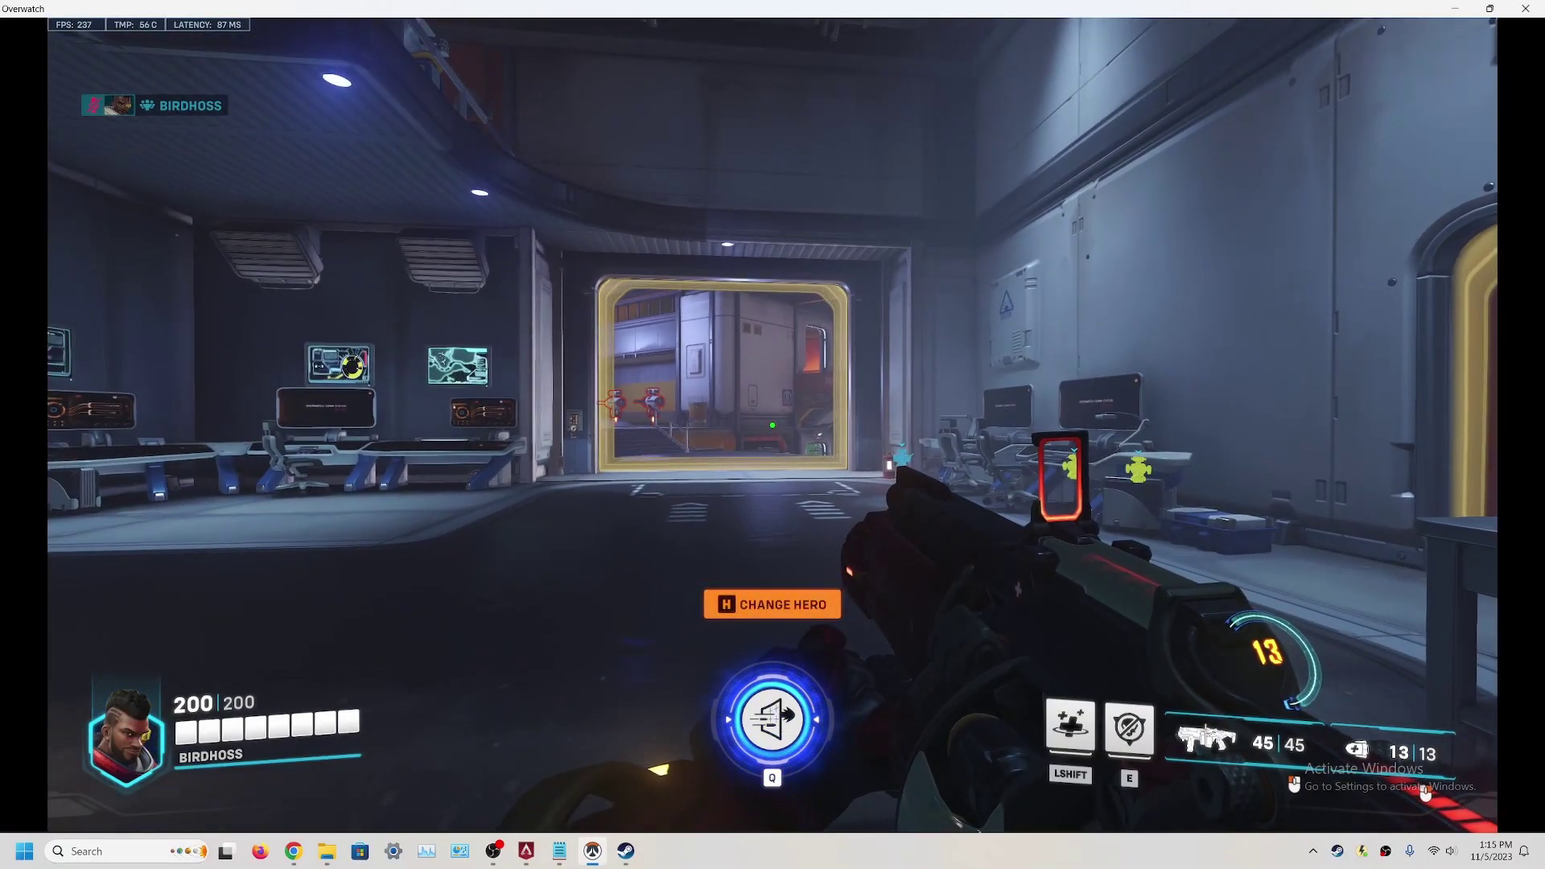
Check Overwatch's Communication keybinds showing Voice Chat: Toggle Mic Mute on M, then switch programs
key("Escape")
left_click(874, 453)
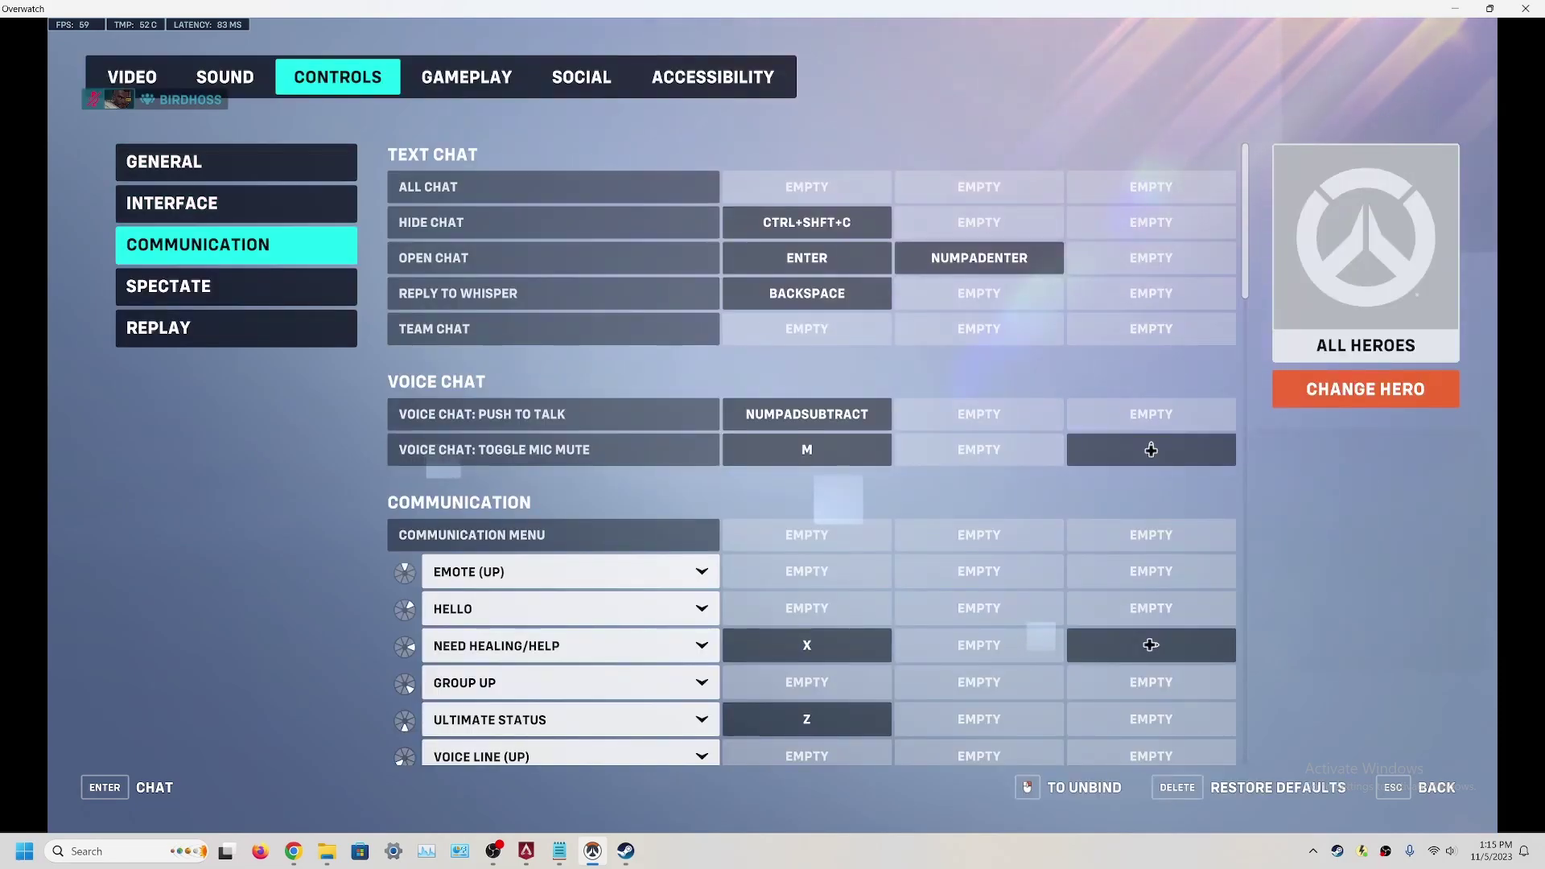
scroll(811, 455, "down", 1)
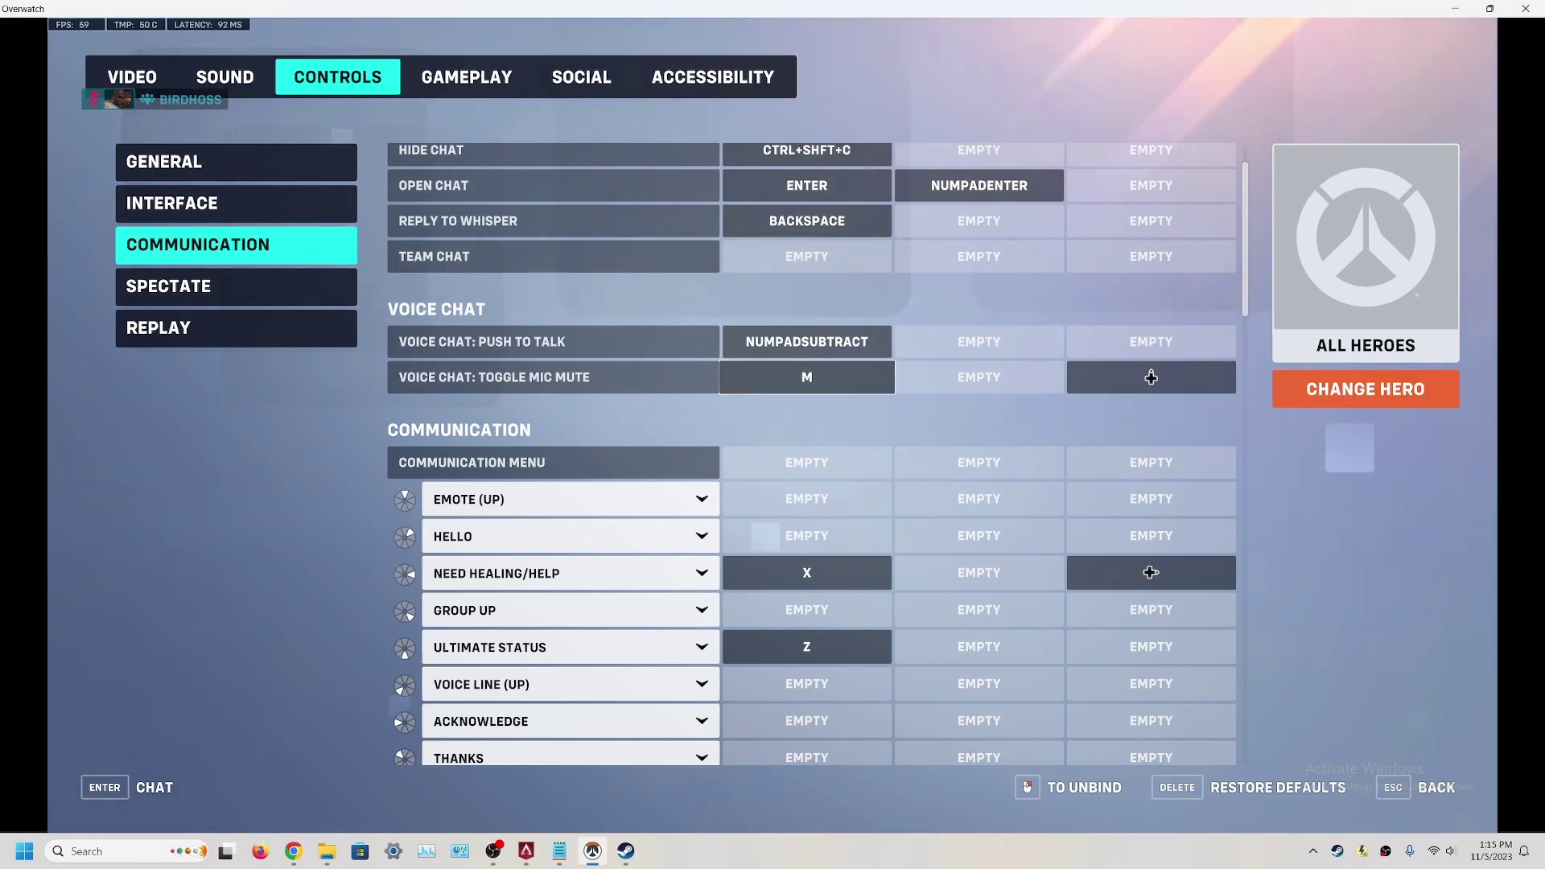
key("Escape")
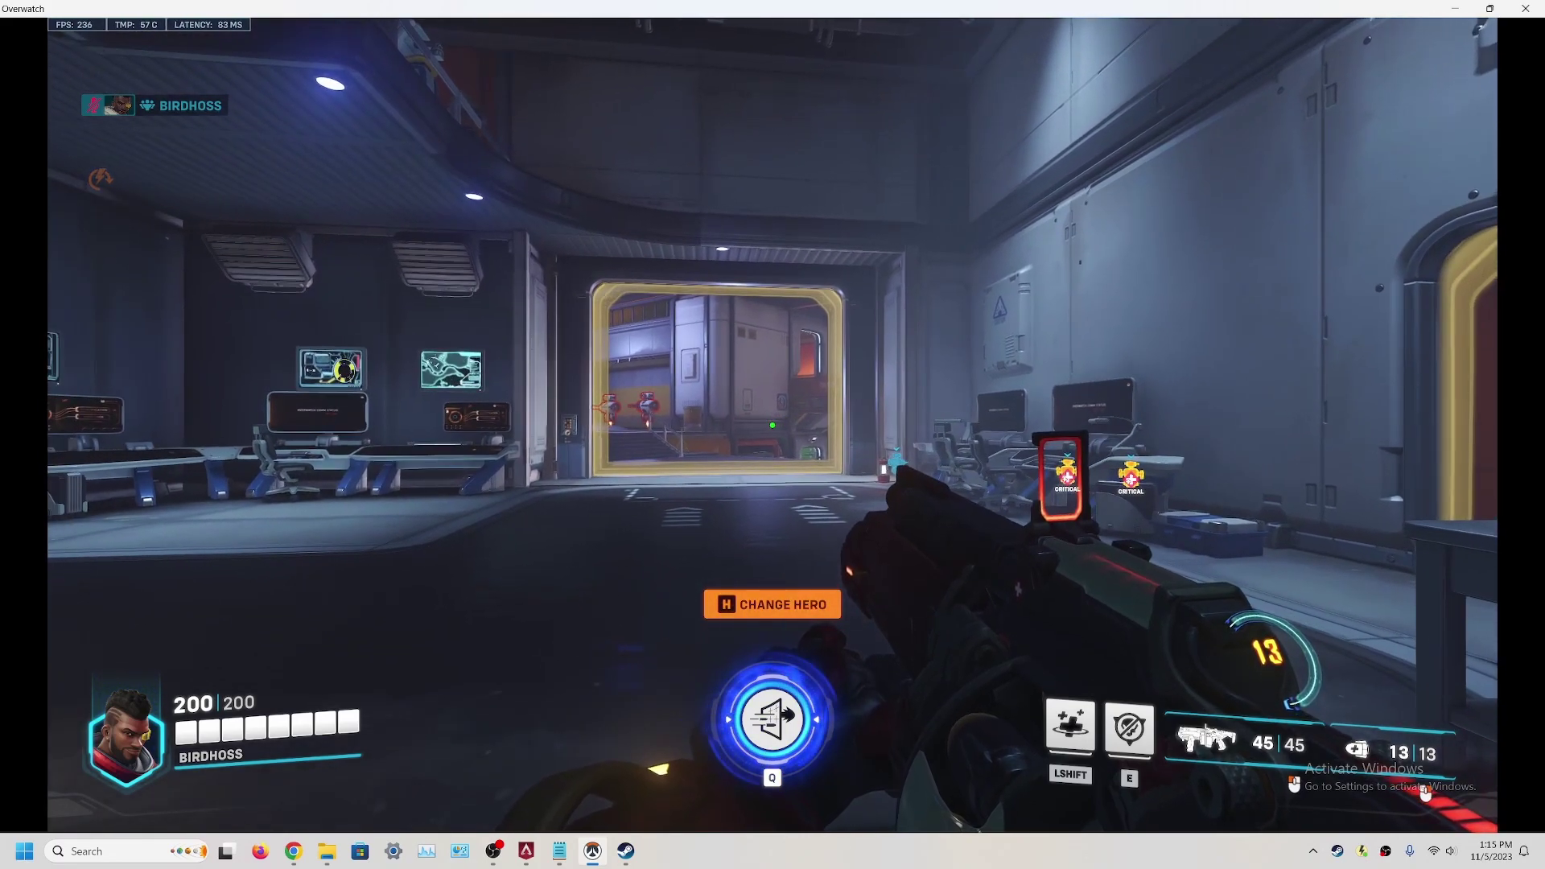
key("alt+Tab")
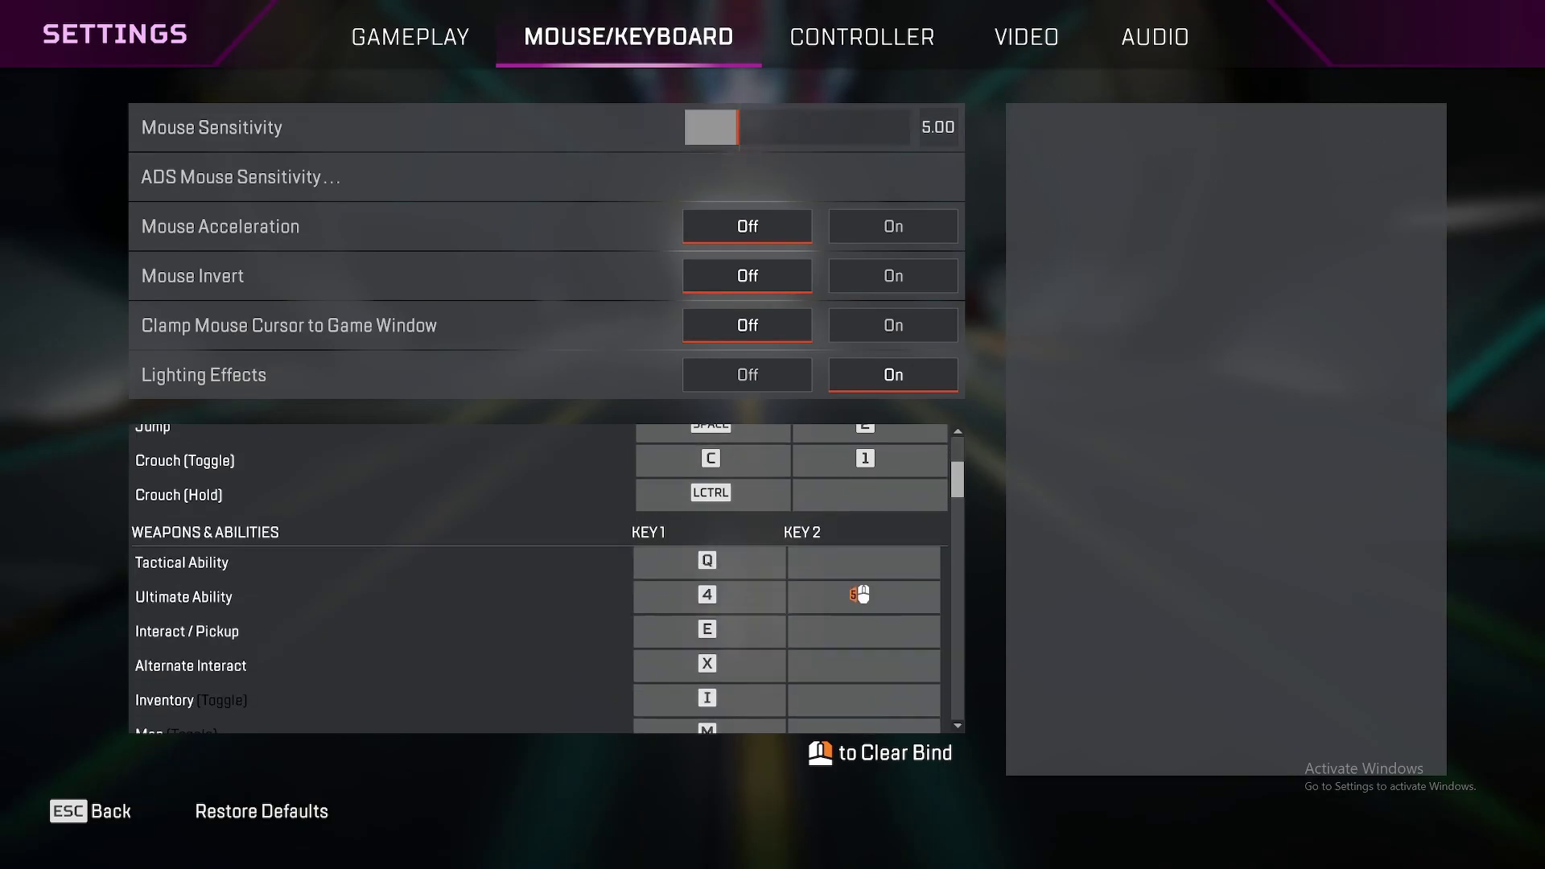
Scroll the Apex Mouse/Keyboard bindings to confirm Push To Talk (Hold) is unbound
scroll(539, 578, "down", 15)
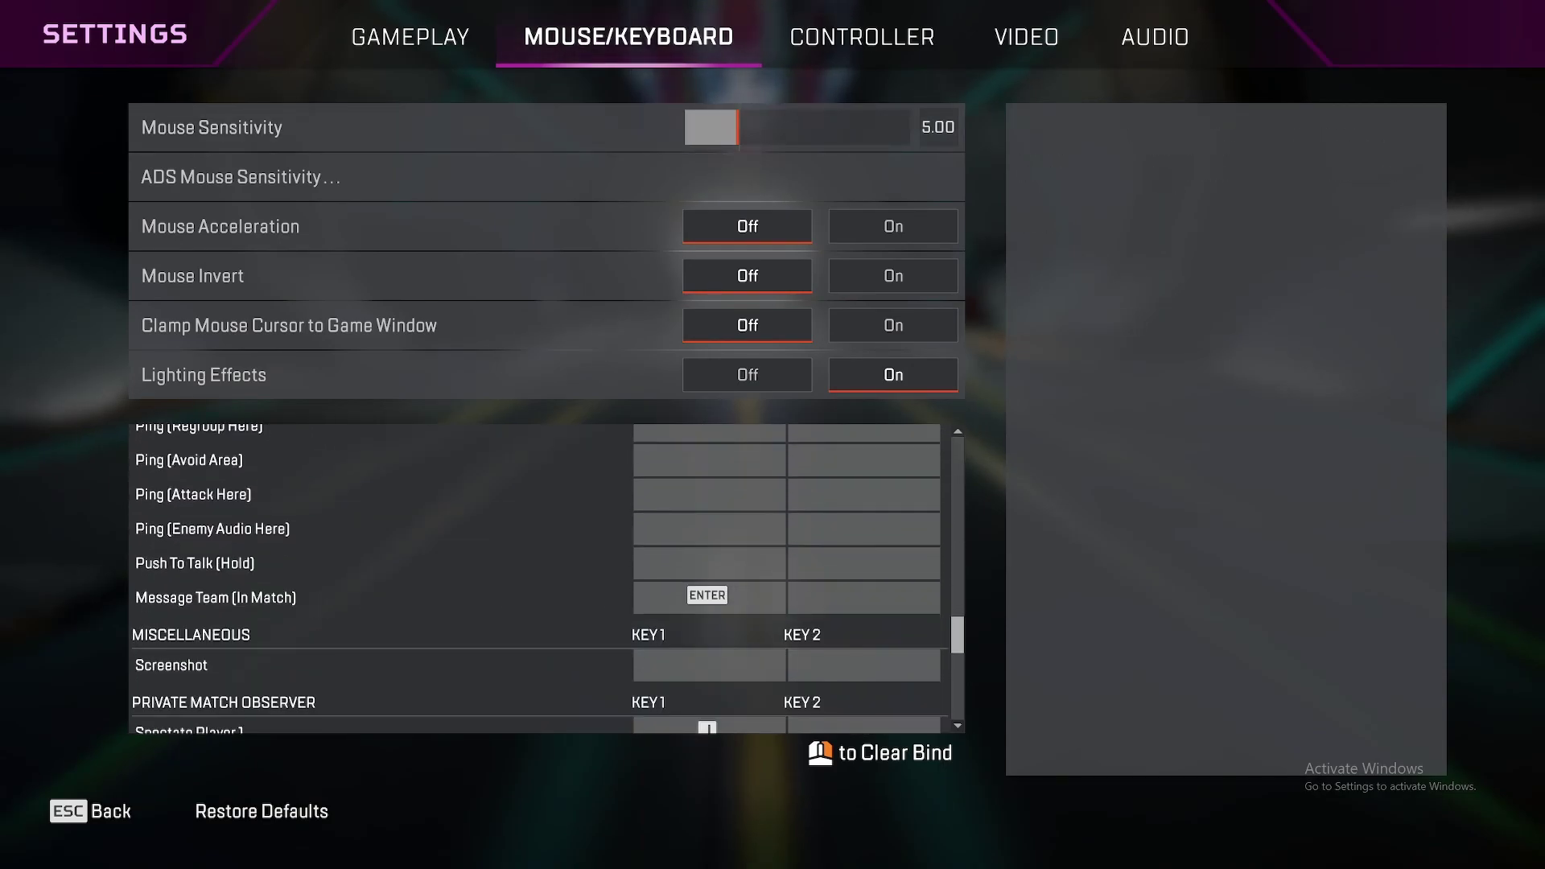
scroll(539, 578, "down", 2)
scroll(539, 578, "up", 2)
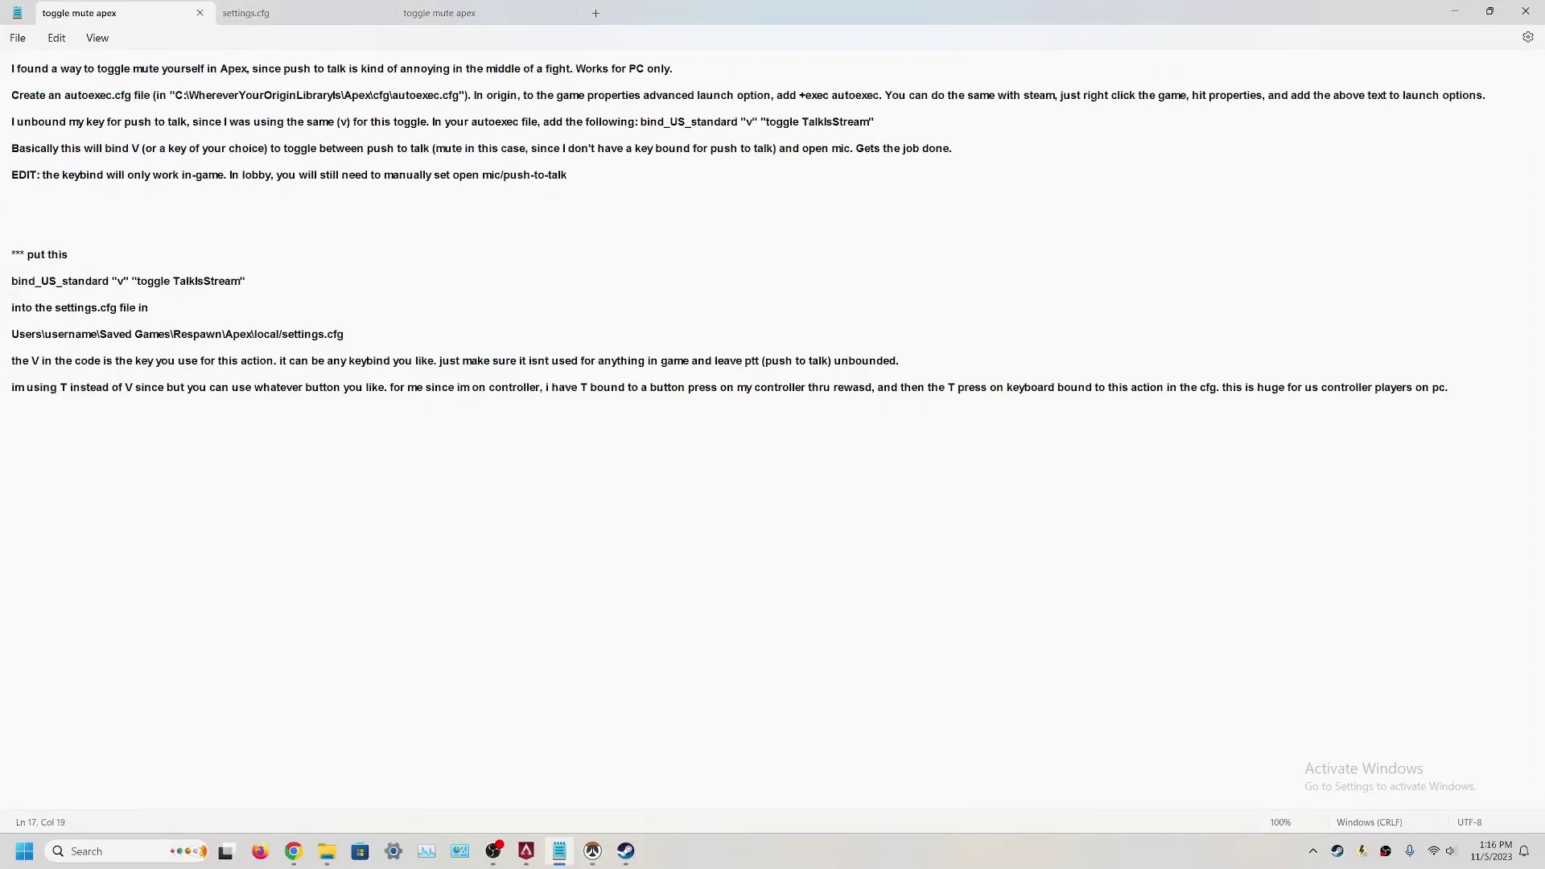
triple_click(117, 280)
left_click(251, 292)
left_click_drag(246, 281, 10, 282)
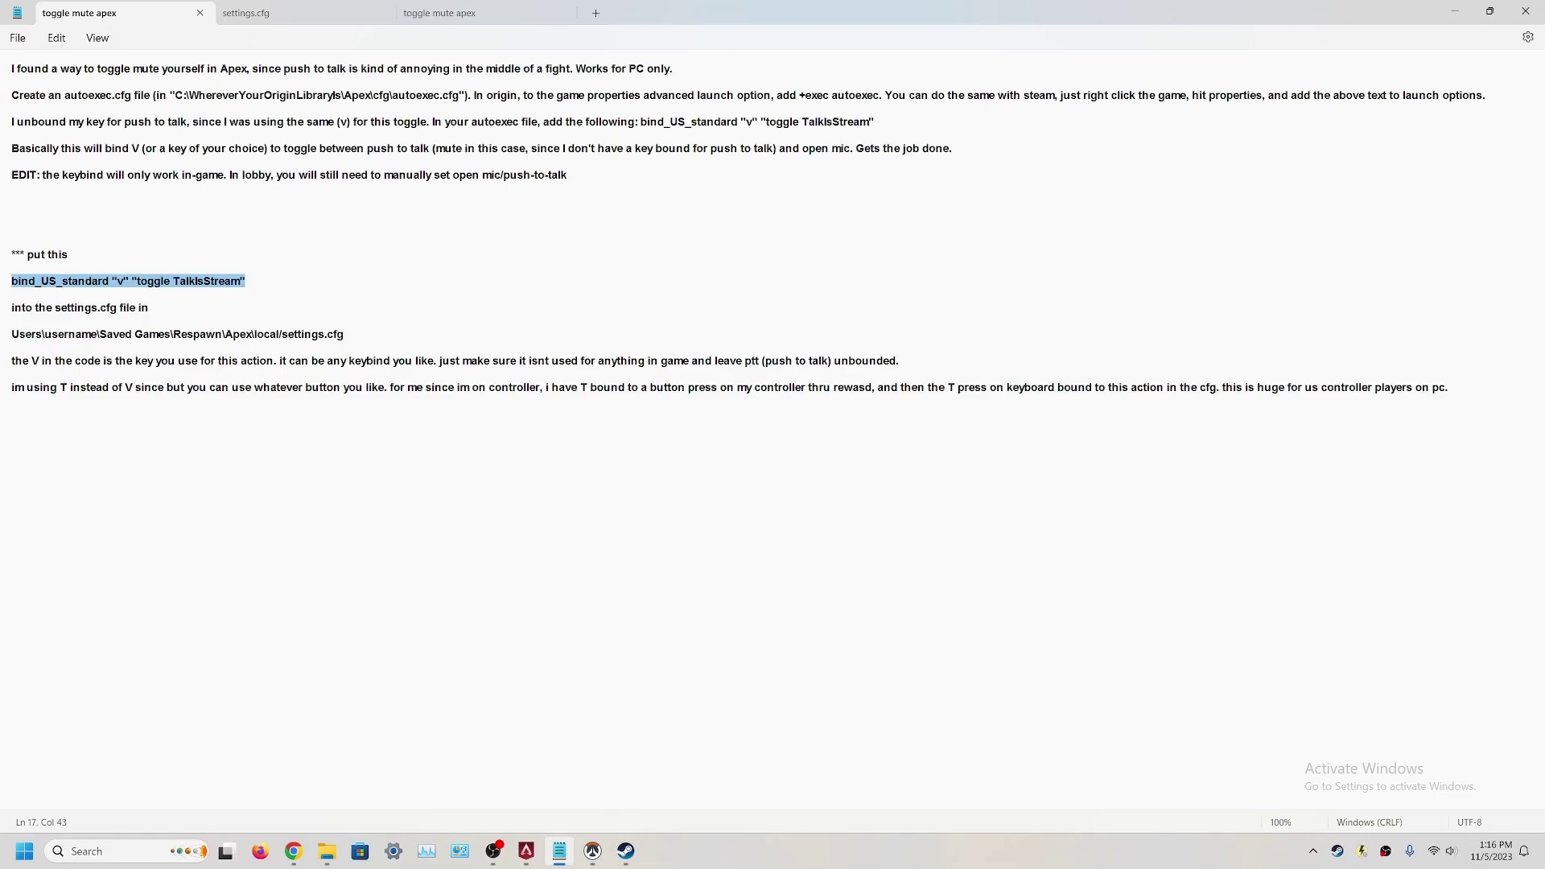
left_click(118, 281)
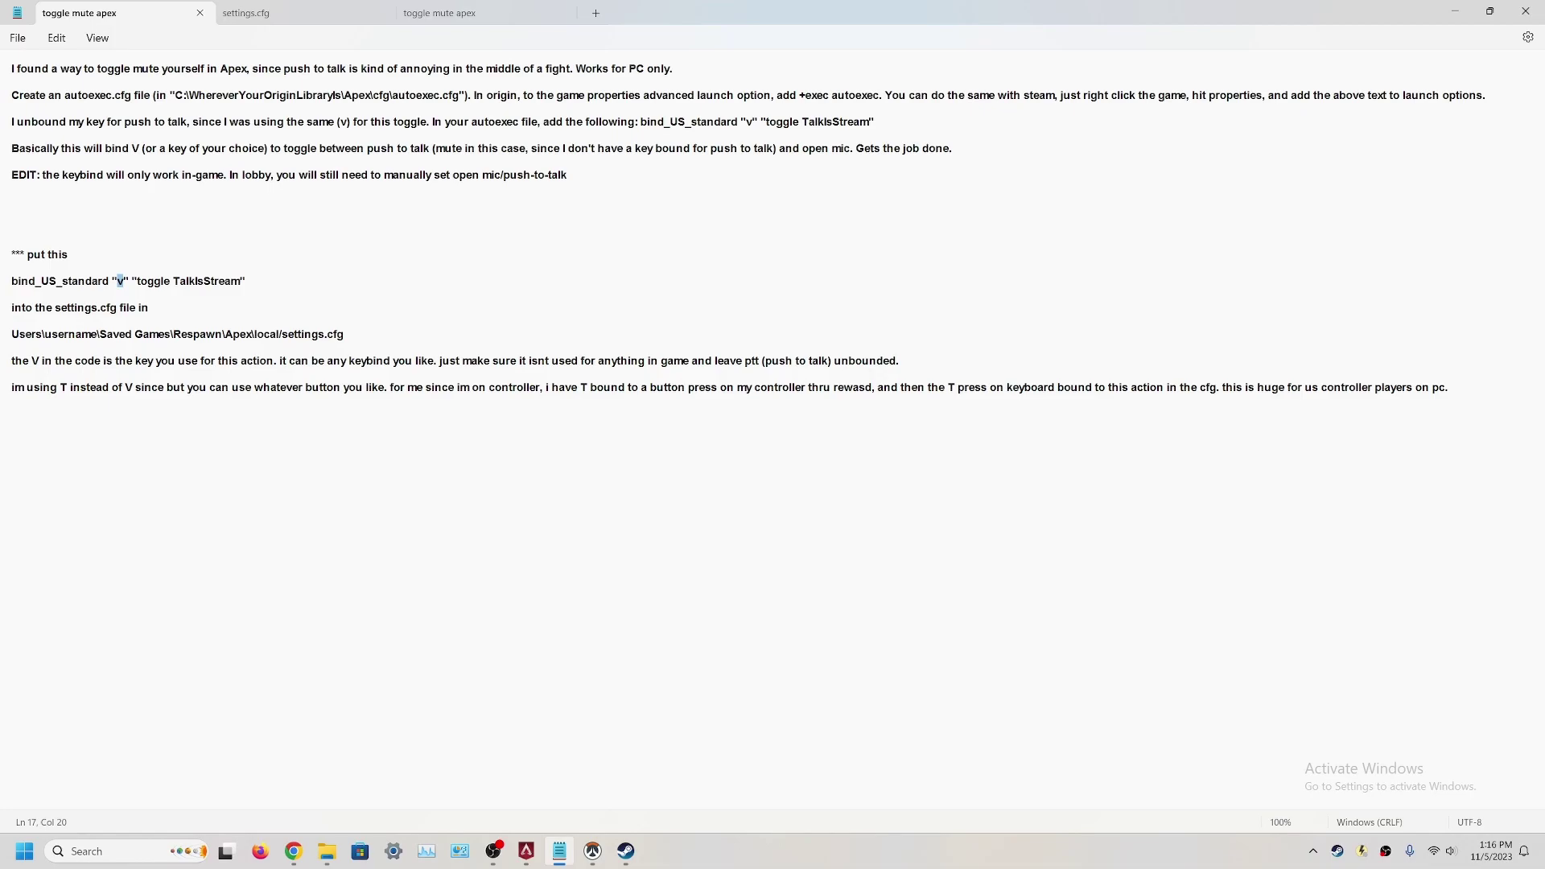
left_click(12, 294)
left_click_drag(248, 281, 110, 292)
triple_click(247, 281)
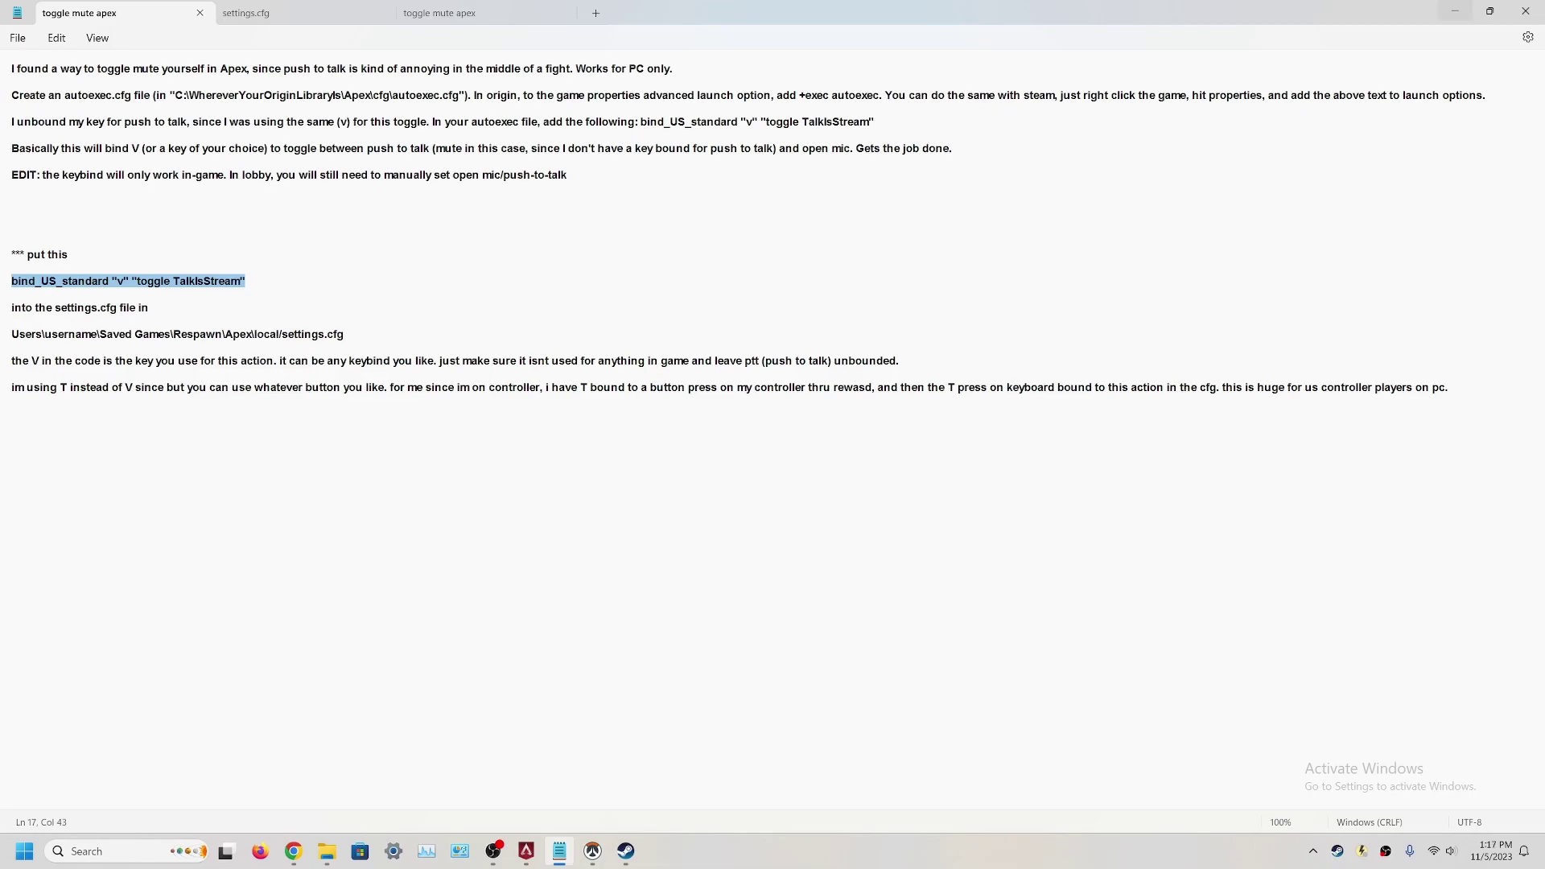
Switch to Overwatch, open its in-game menu and minimize it to the desktop
key("alt+Tab")
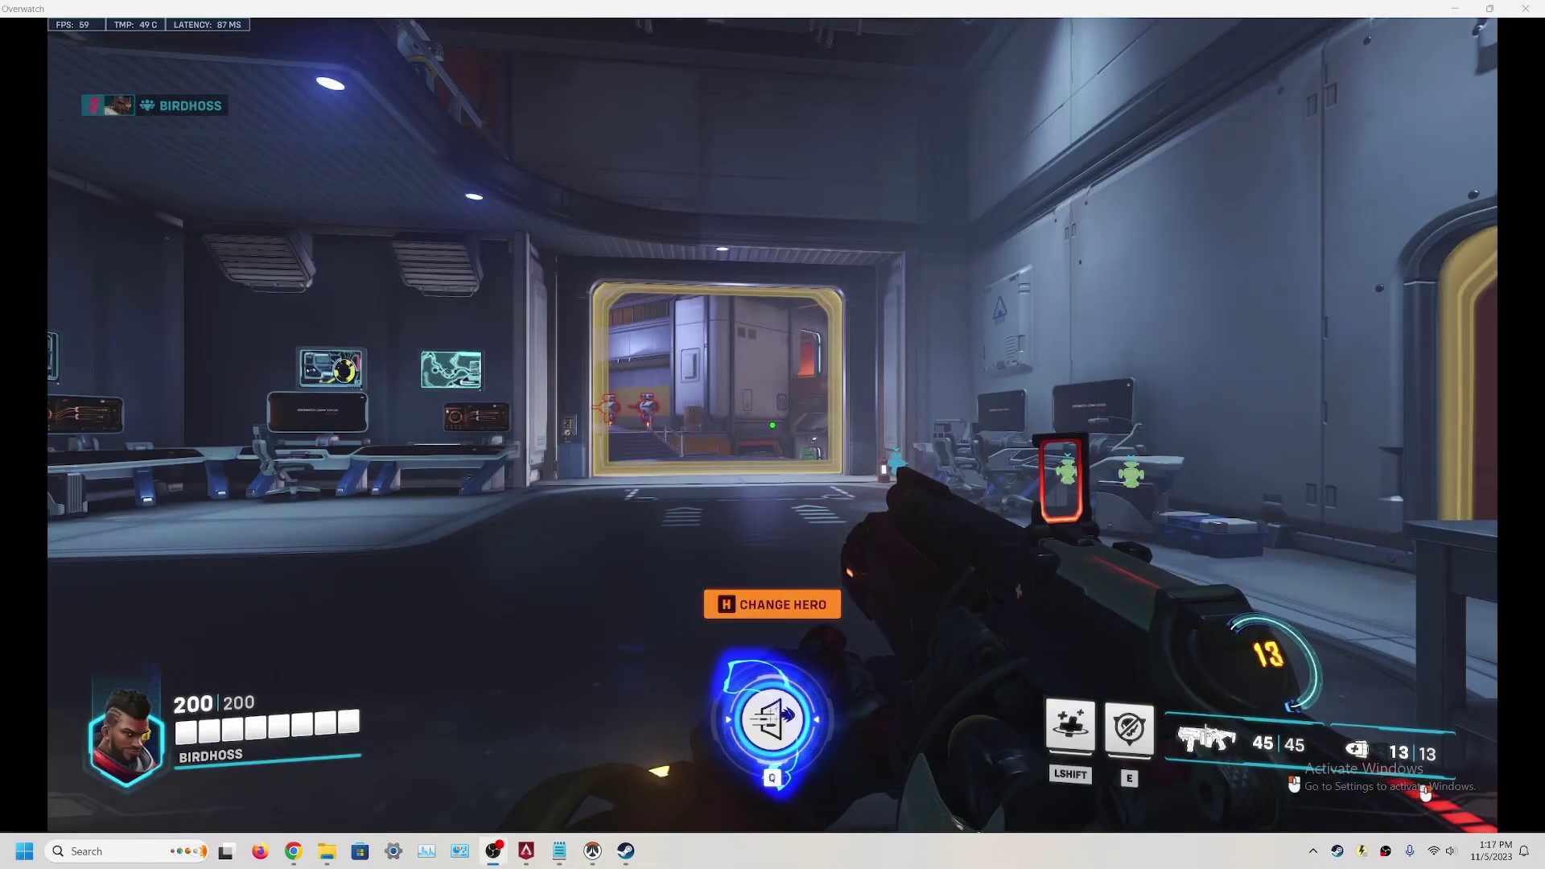
left_click(1426, 794)
key("Escape")
key("super+d")
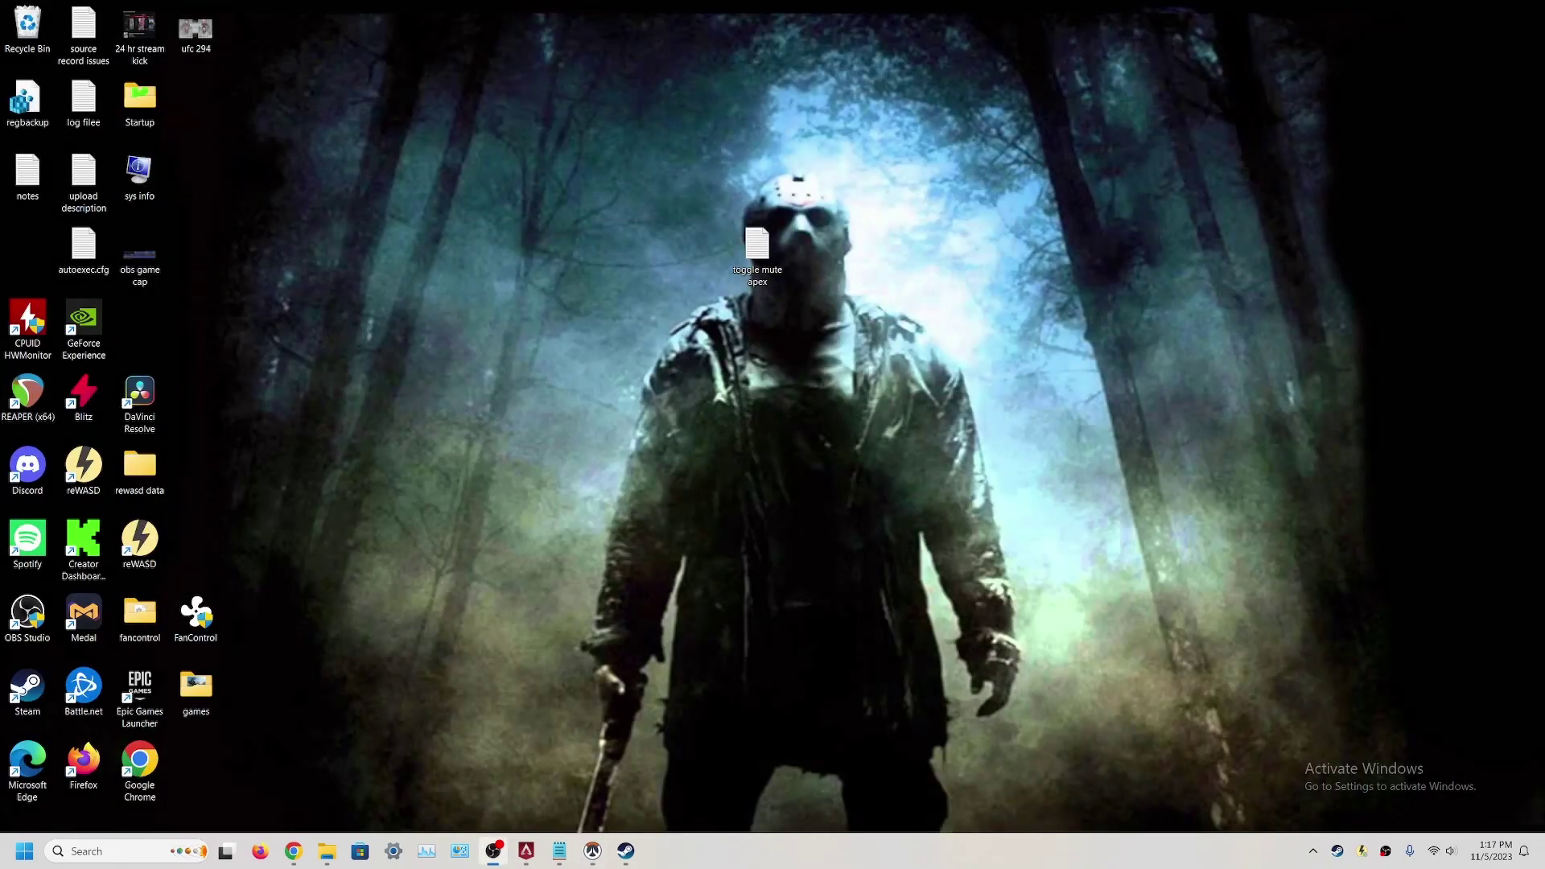
In the toggle-mute notes, select the bind_US_standard and settings.cfg path lines, then minimize Notepad
left_click(559, 851)
left_click_drag(344, 334, 11, 334)
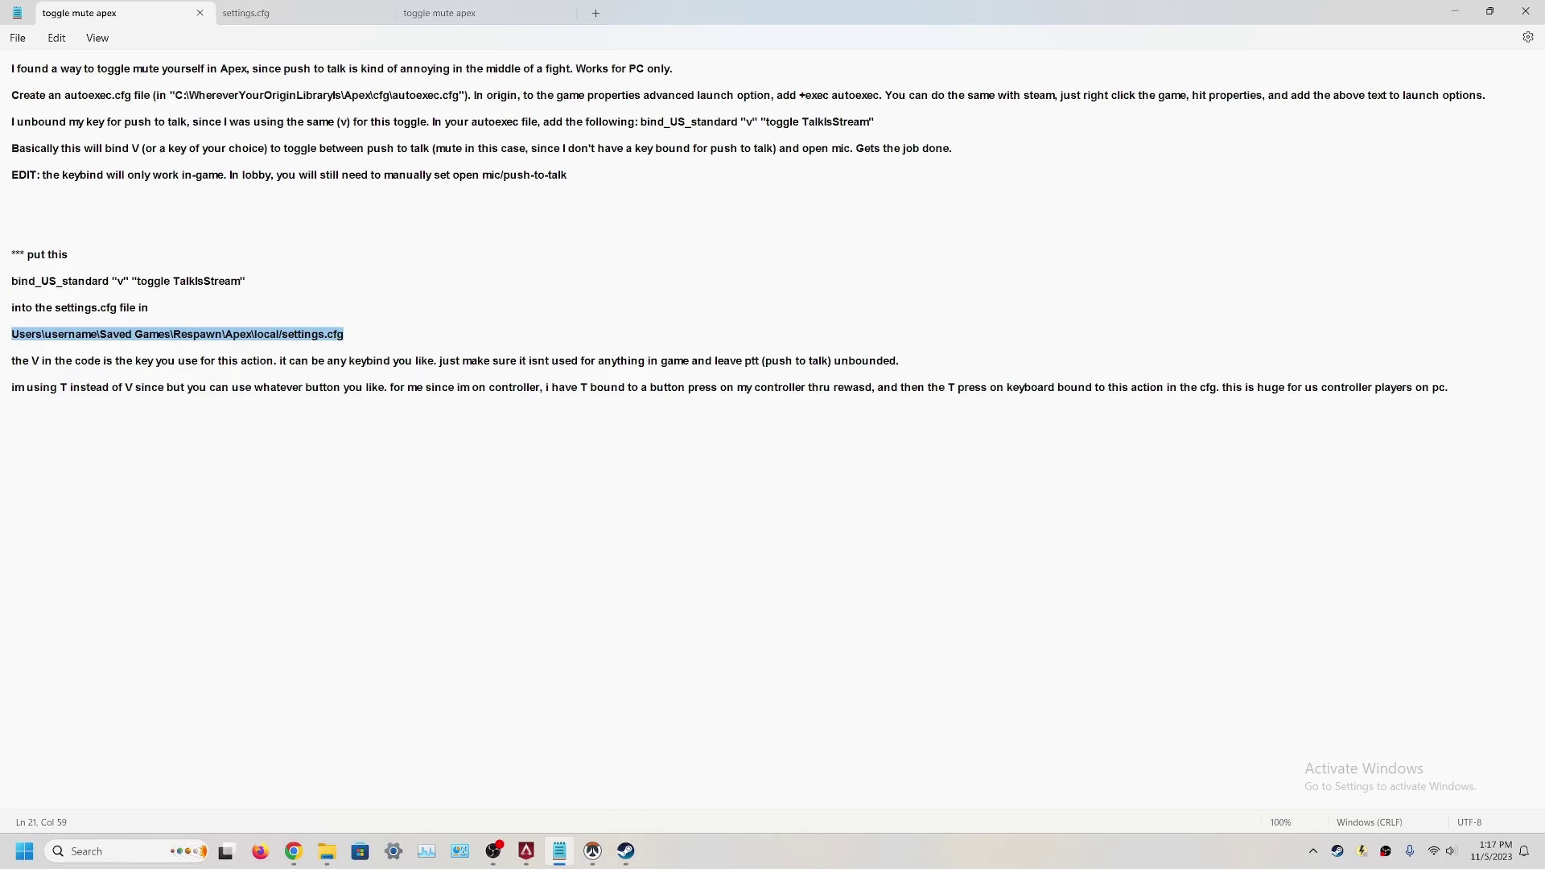
left_click_drag(246, 281, 12, 281)
left_click(149, 307)
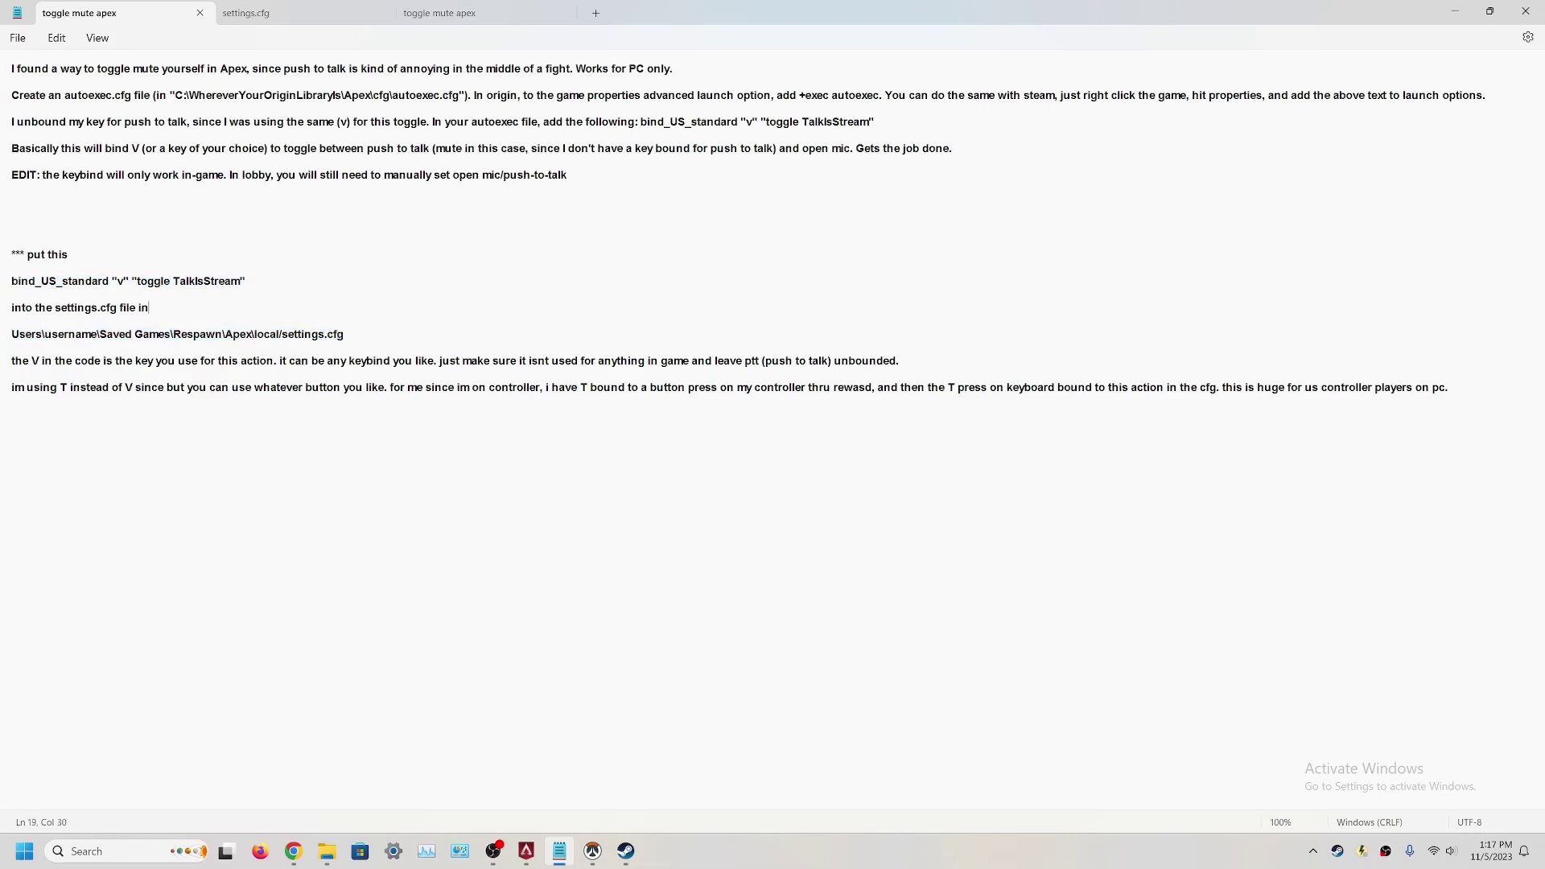
left_click_drag(246, 280, 11, 281)
left_click(175, 333)
left_click_drag(42, 333, 58, 334)
left_click_drag(345, 334, 11, 333)
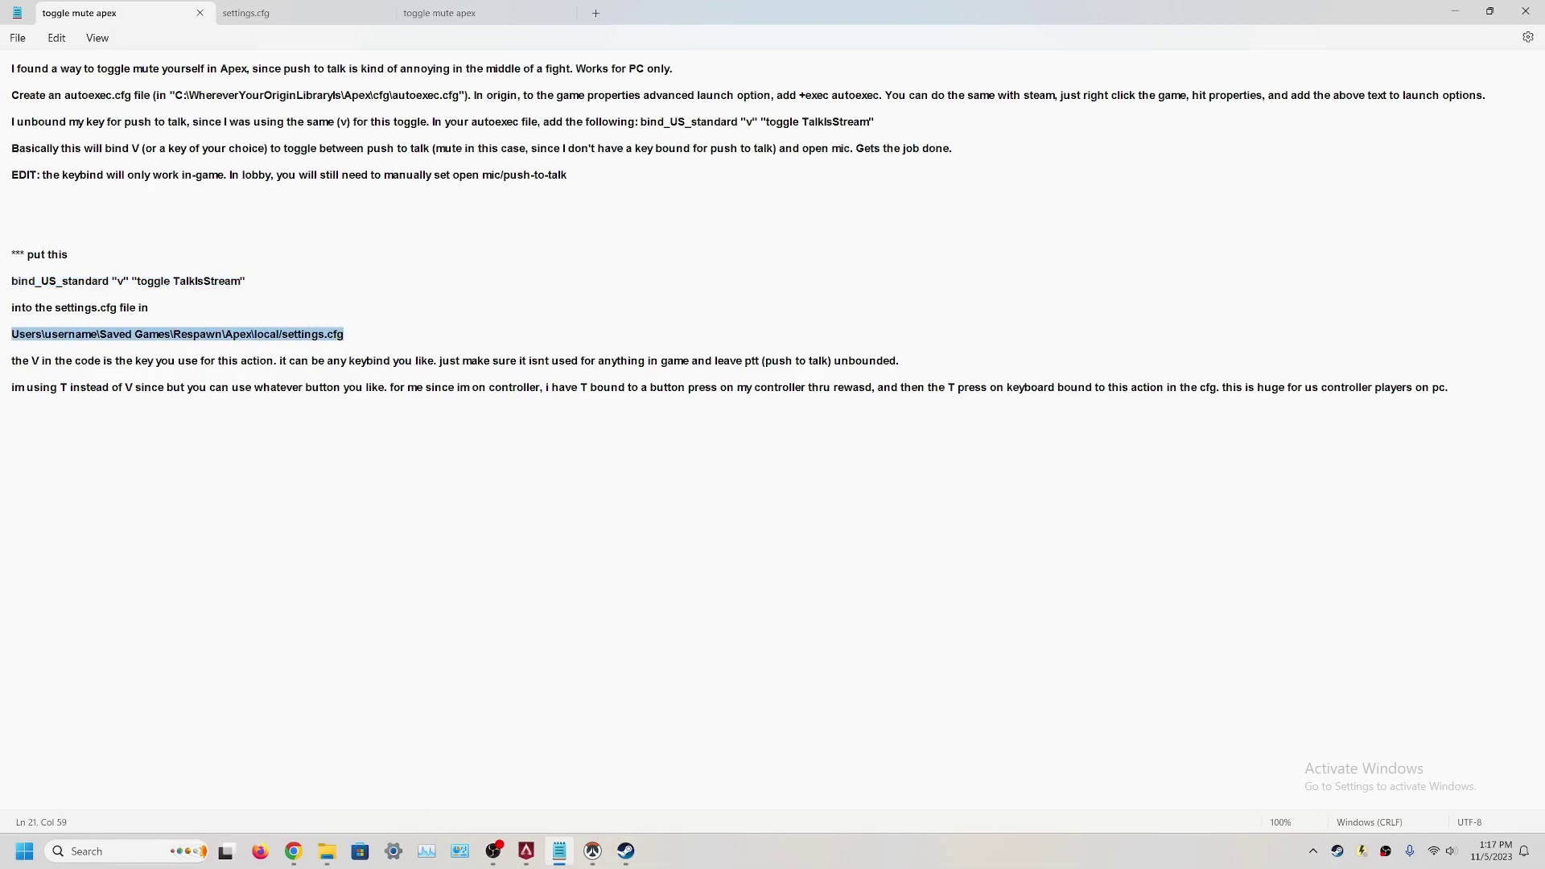
left_click(559, 851)
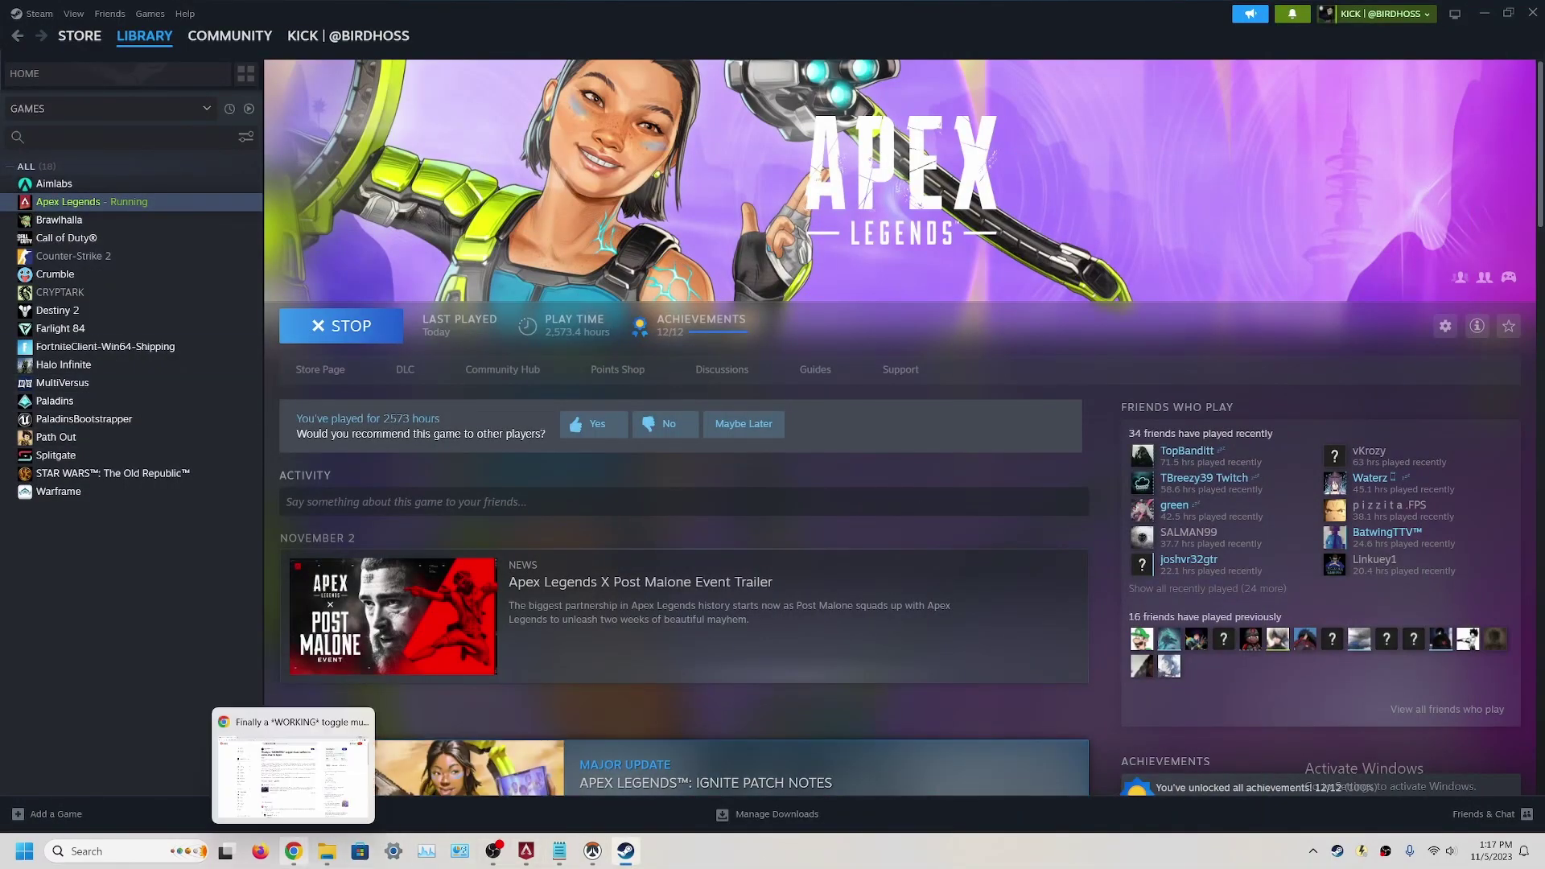
left_click(326, 850)
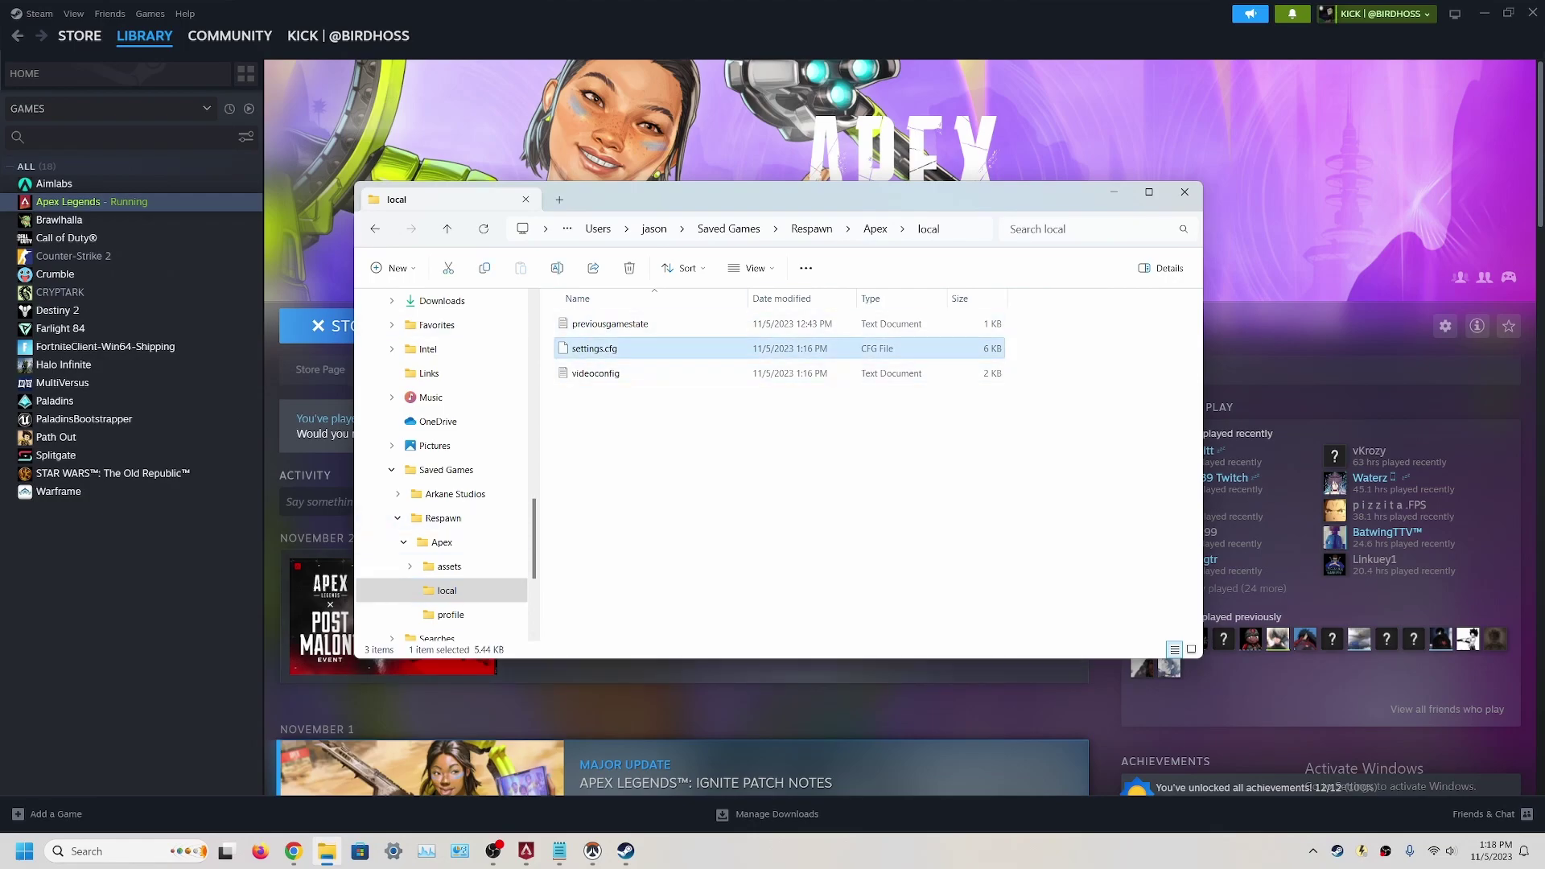
double_click(594, 348)
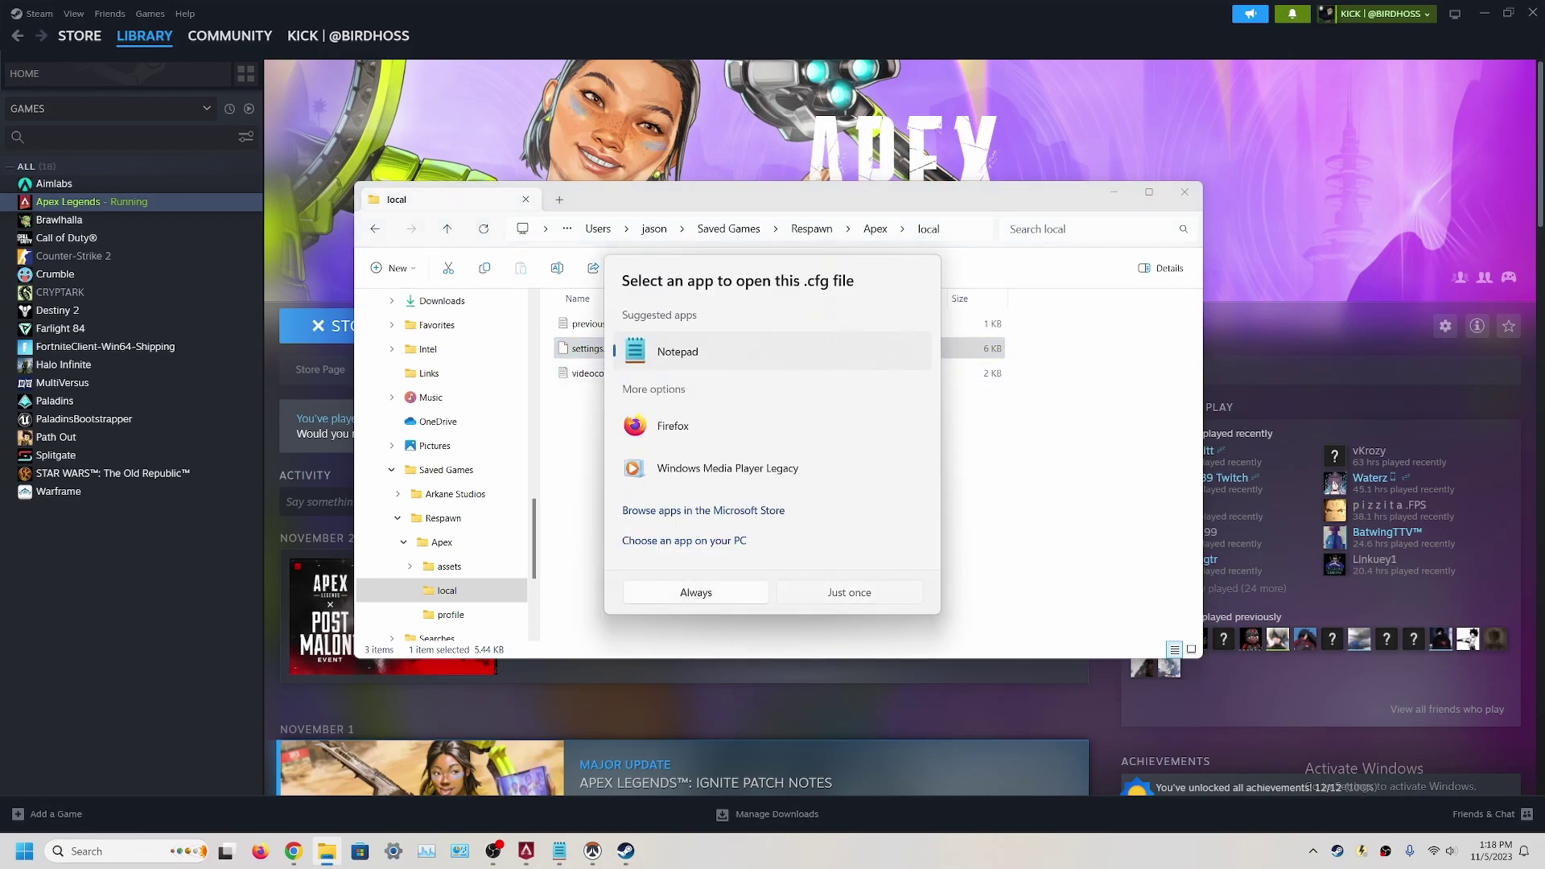
left_click(849, 592)
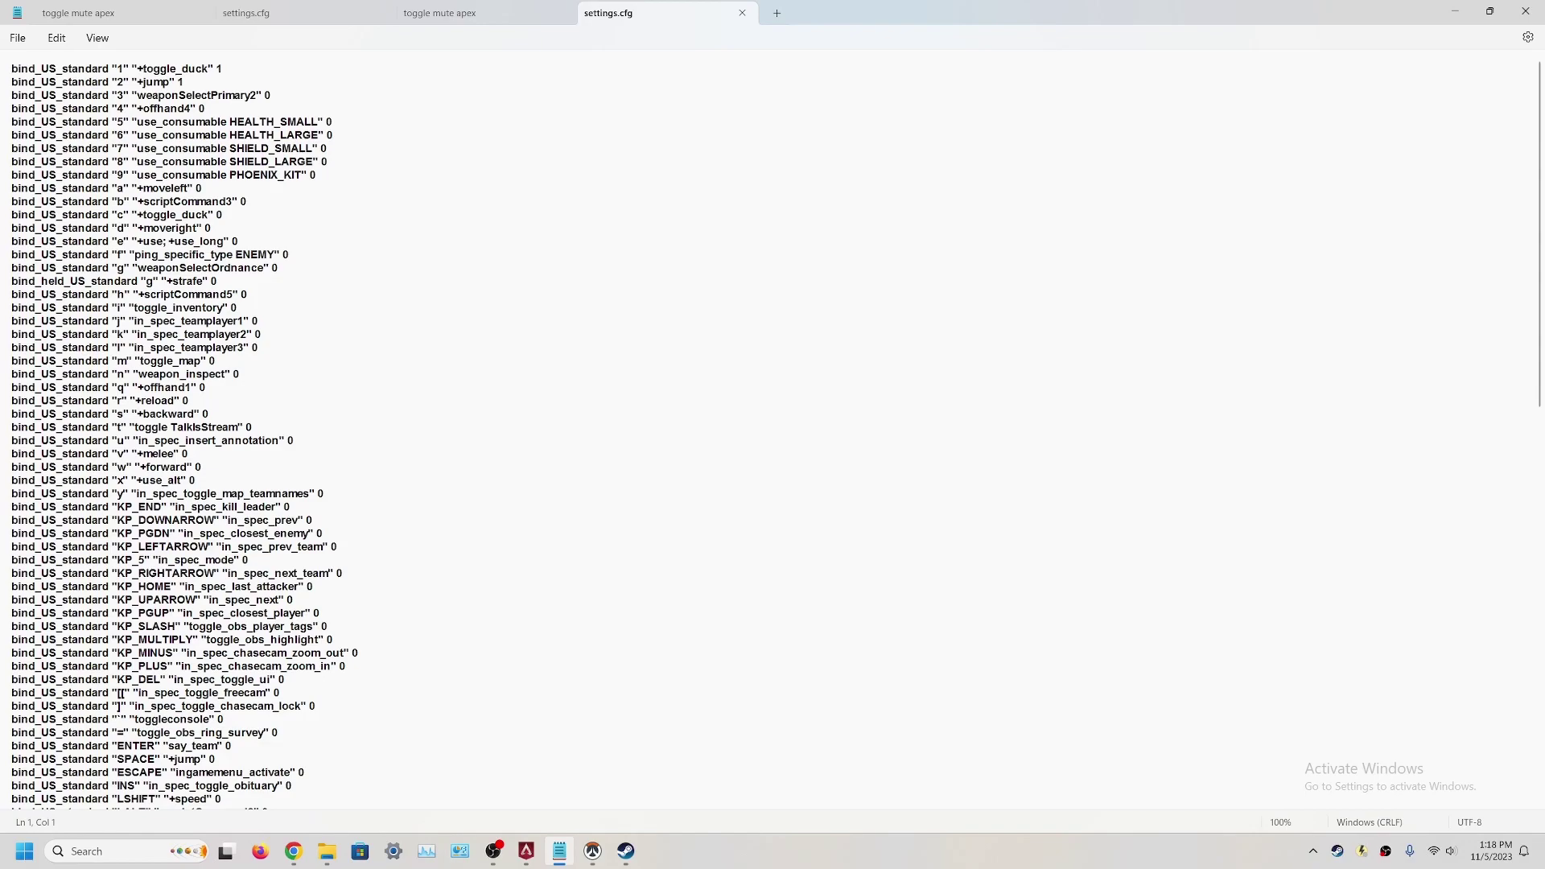
scroll(773, 426, "down", 20)
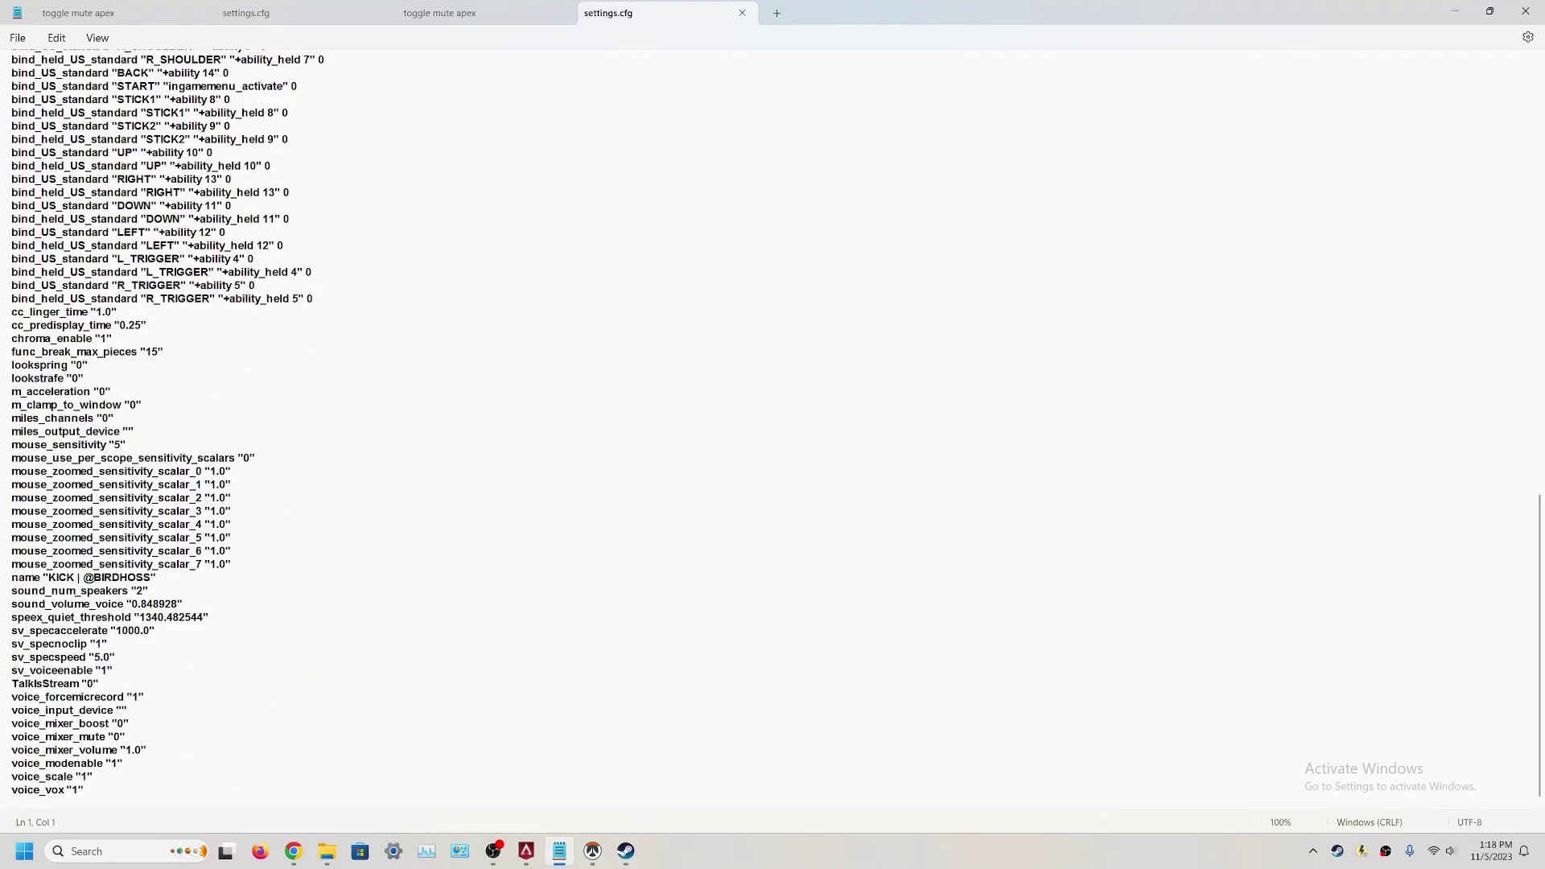
scroll(772, 427, "up", 20)
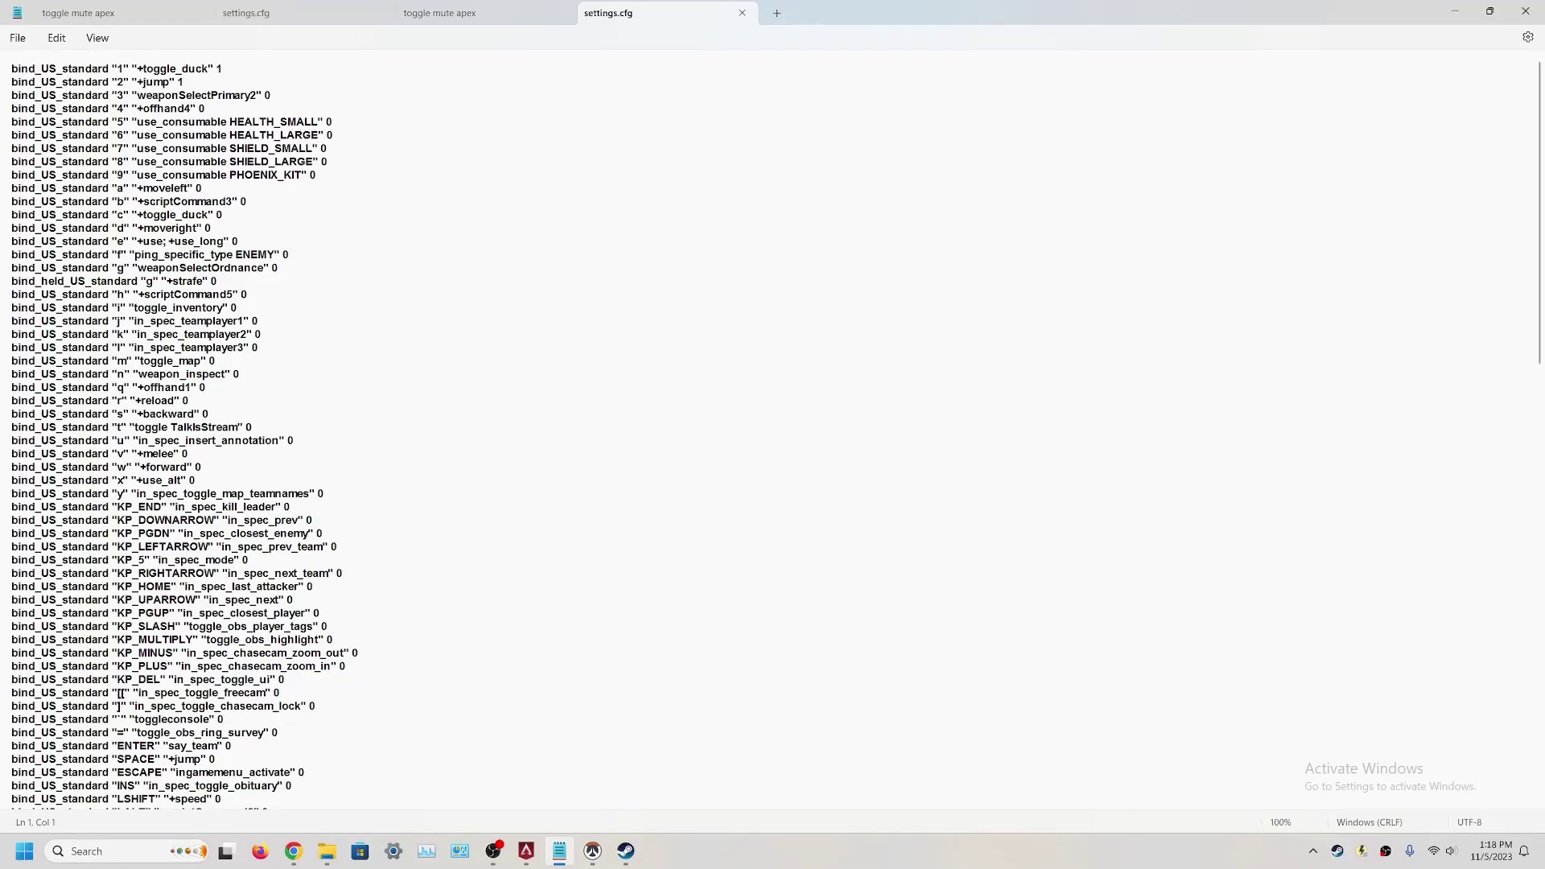
left_click(18, 37)
left_click(451, 161)
key("ctrl+w")
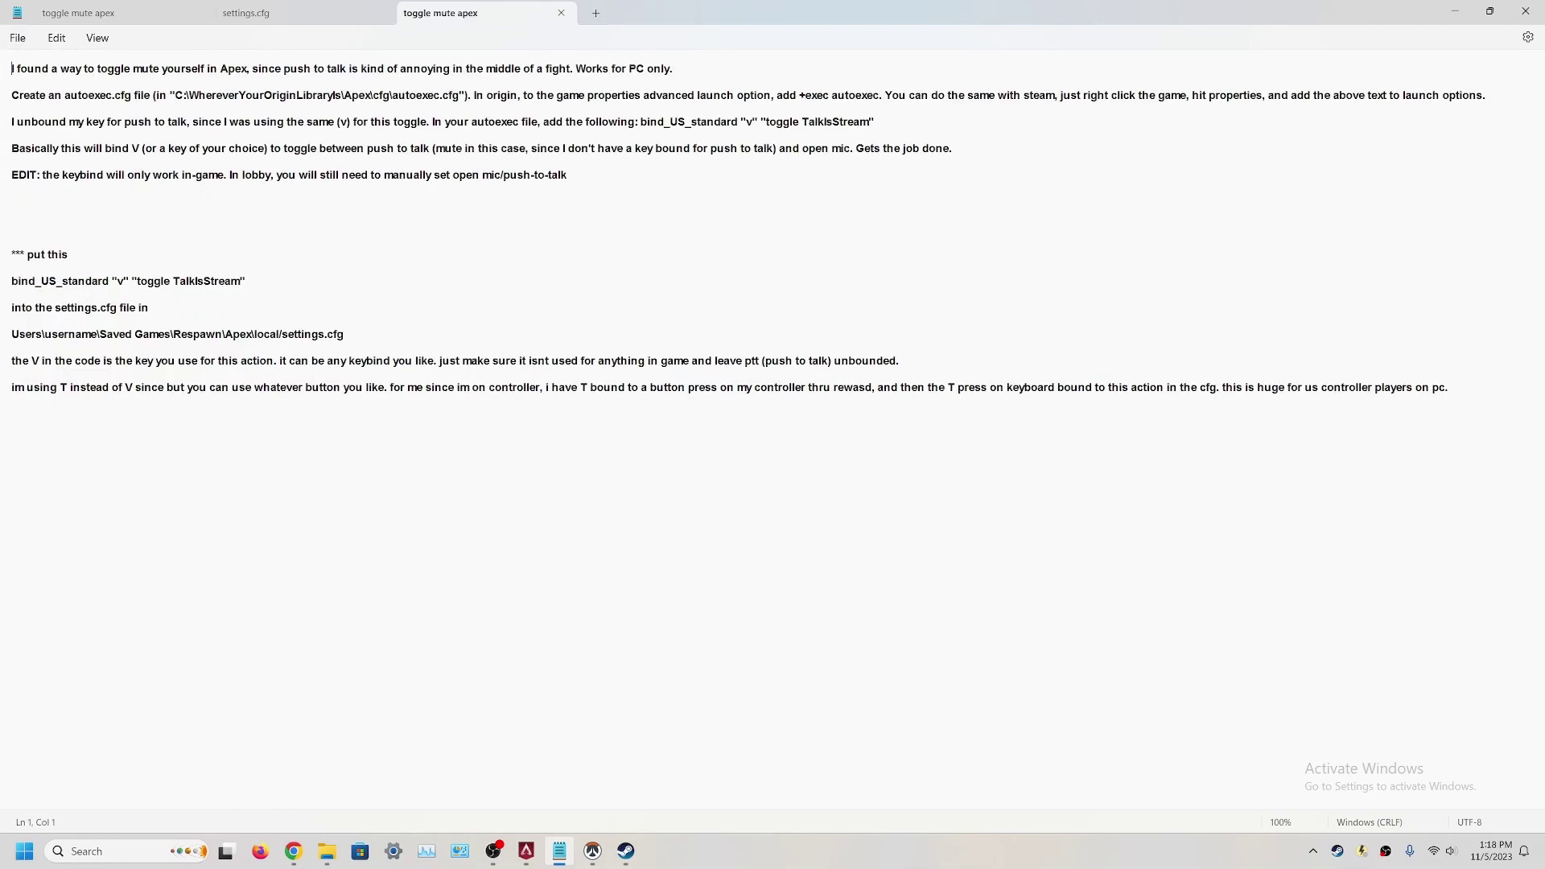
left_click(1455, 11)
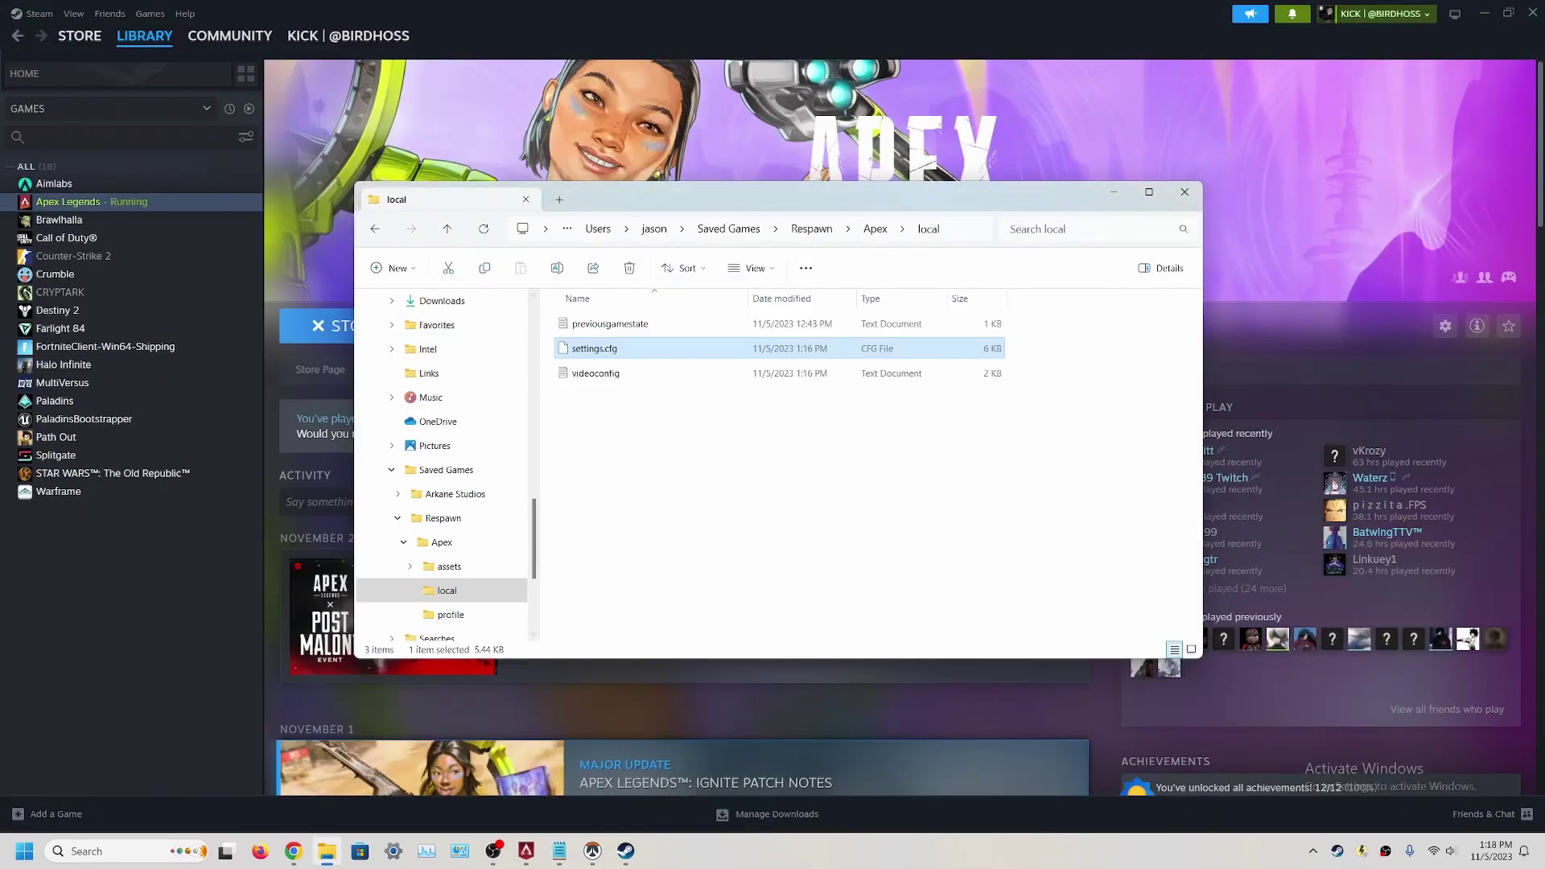
Minimize the folder window so the Steam library is visible
key("super+Down")
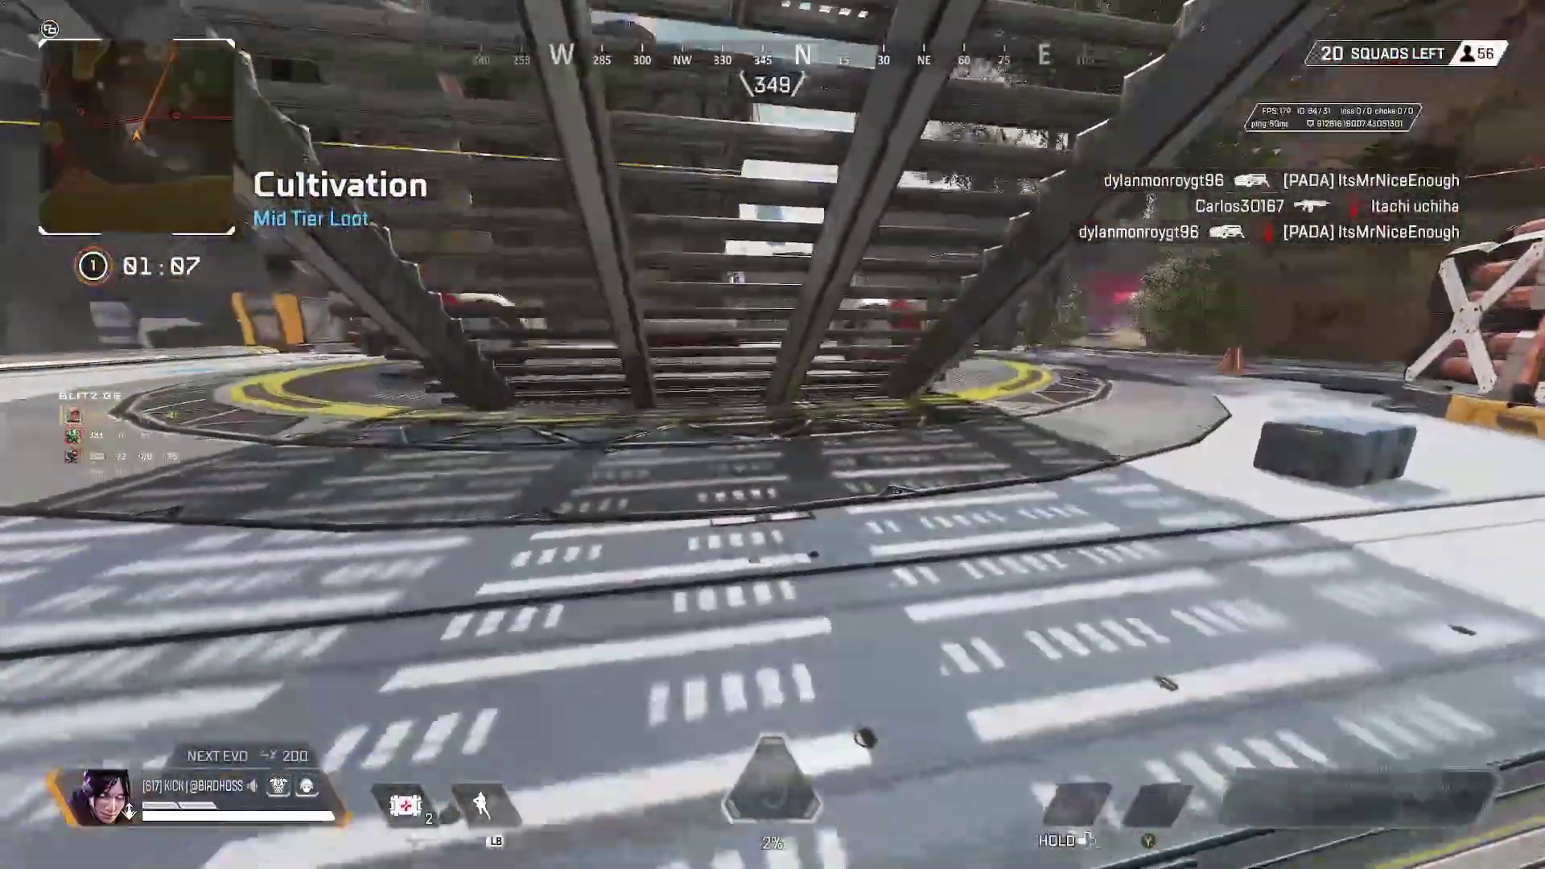
Pause the match and open the Mouse/Keyboard settings tab
key("Escape")
left_click(772, 441)
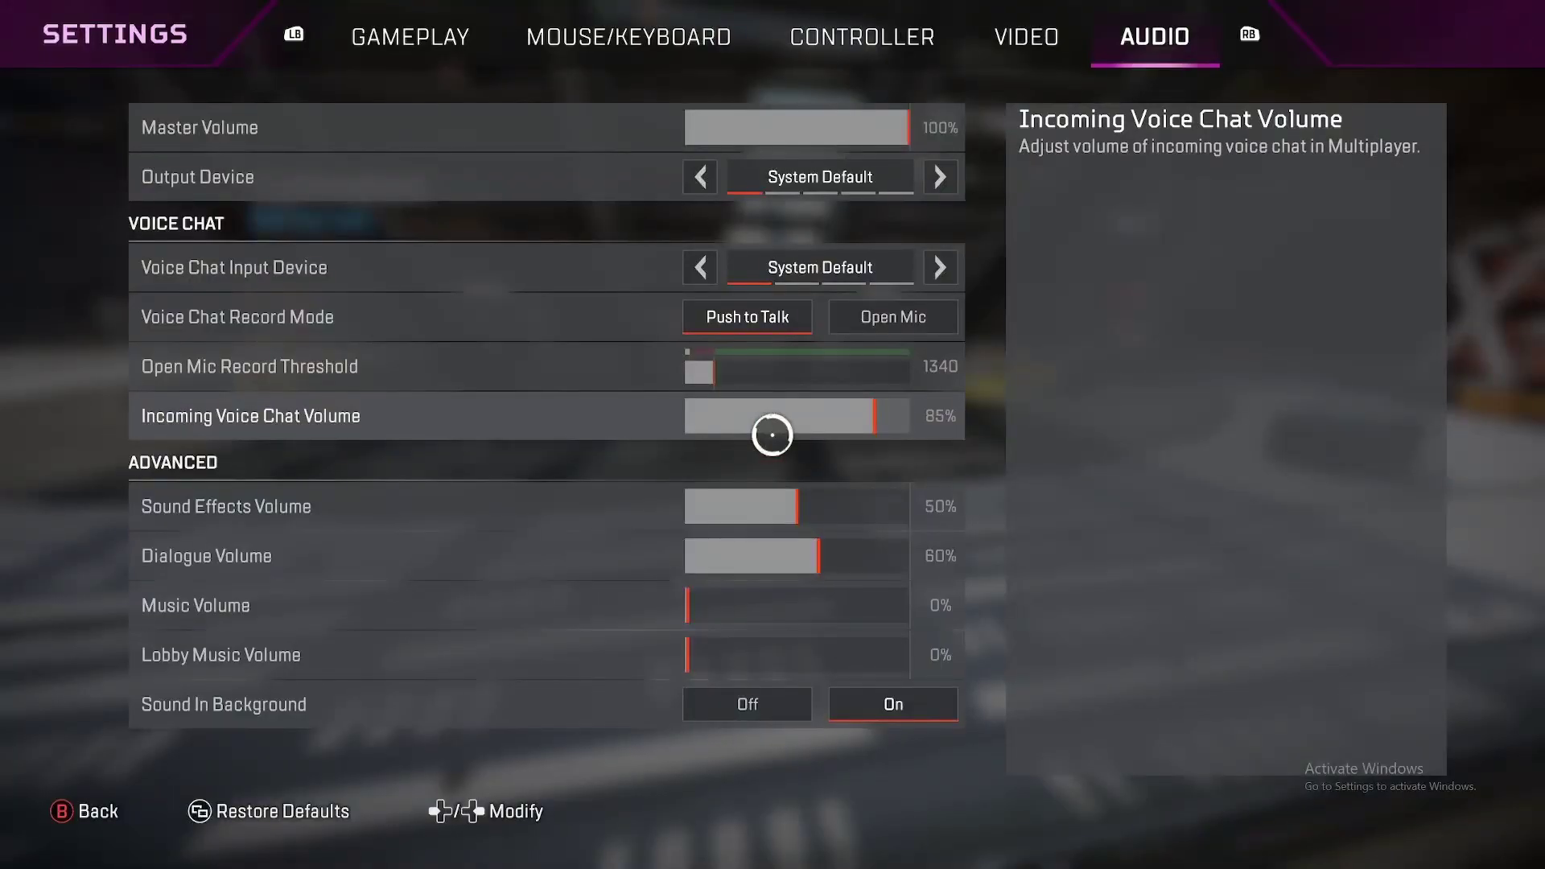
left_click(587, 11)
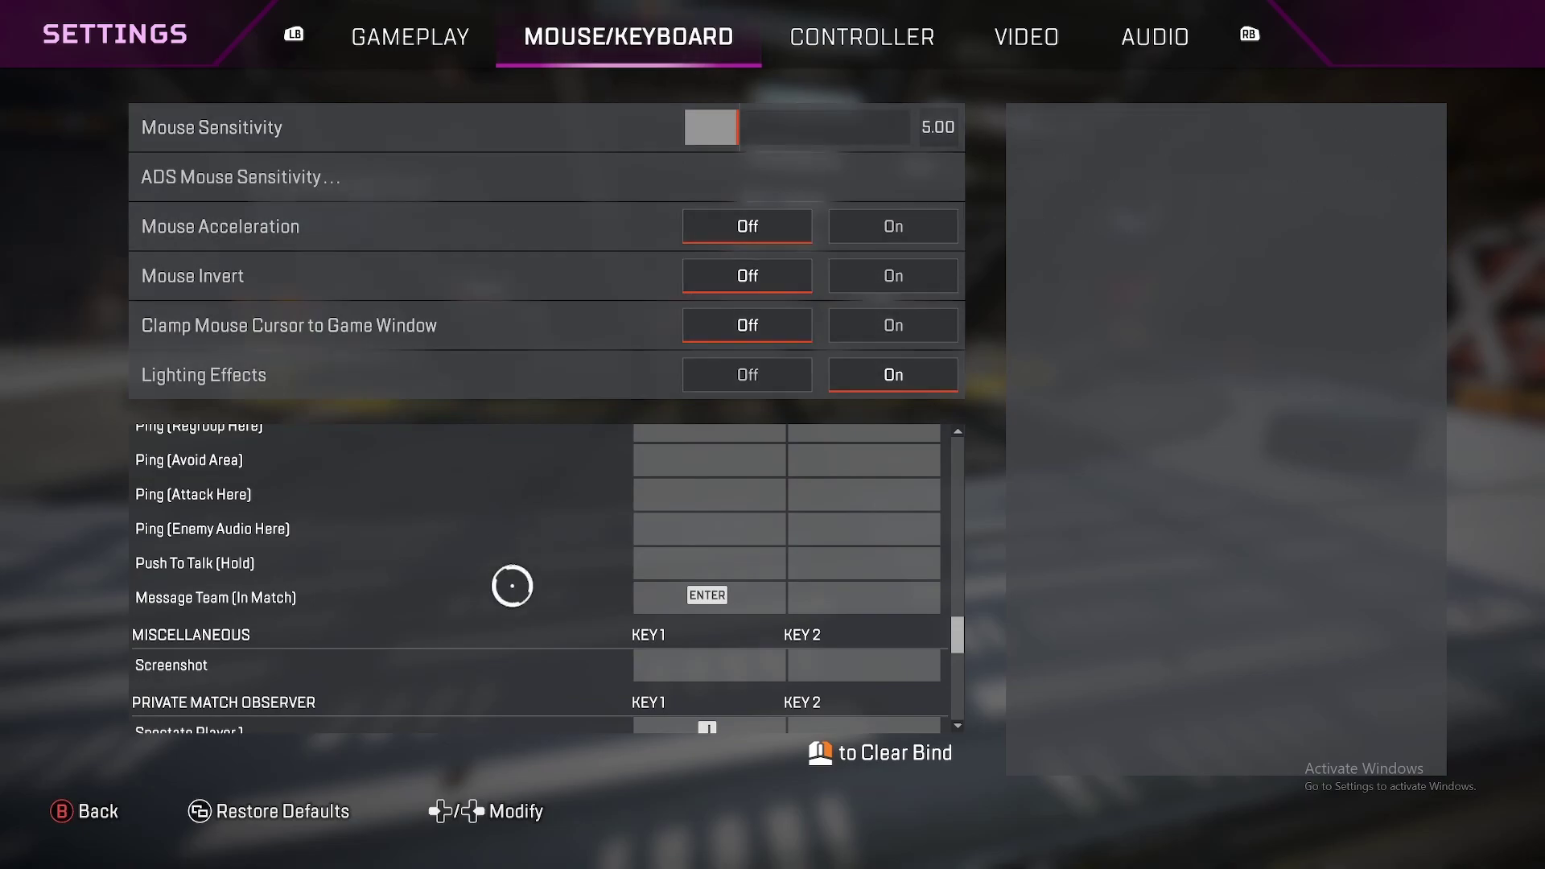
Scroll the keybind list to Push To Talk (Hold) and confirm it has no key
scroll(699, 625, "up", 10)
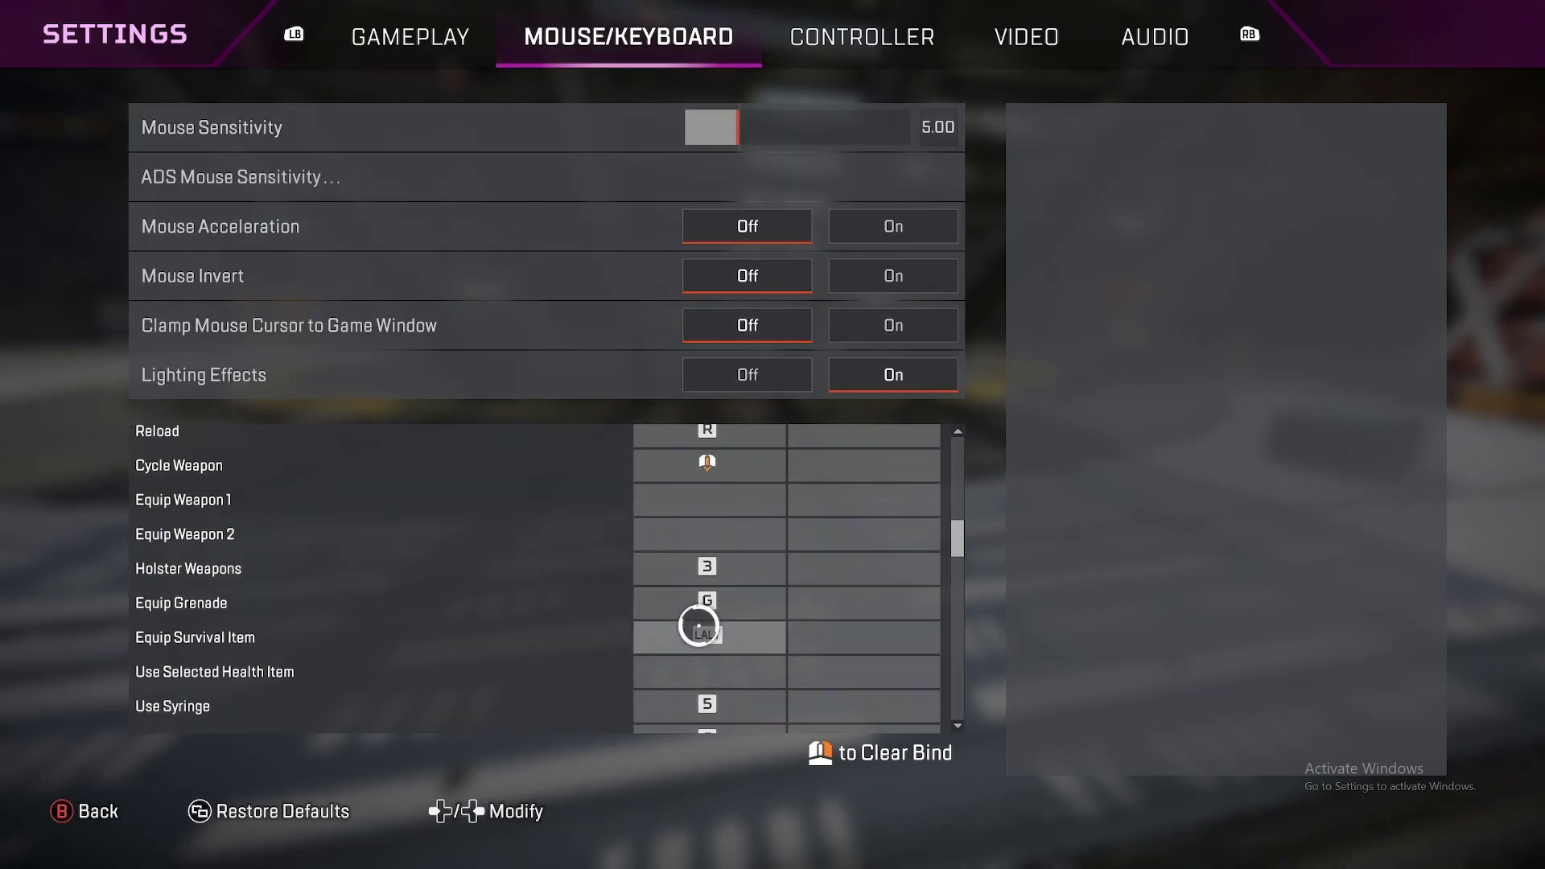
scroll(698, 626, "up", 8)
scroll(698, 628, "down", 6)
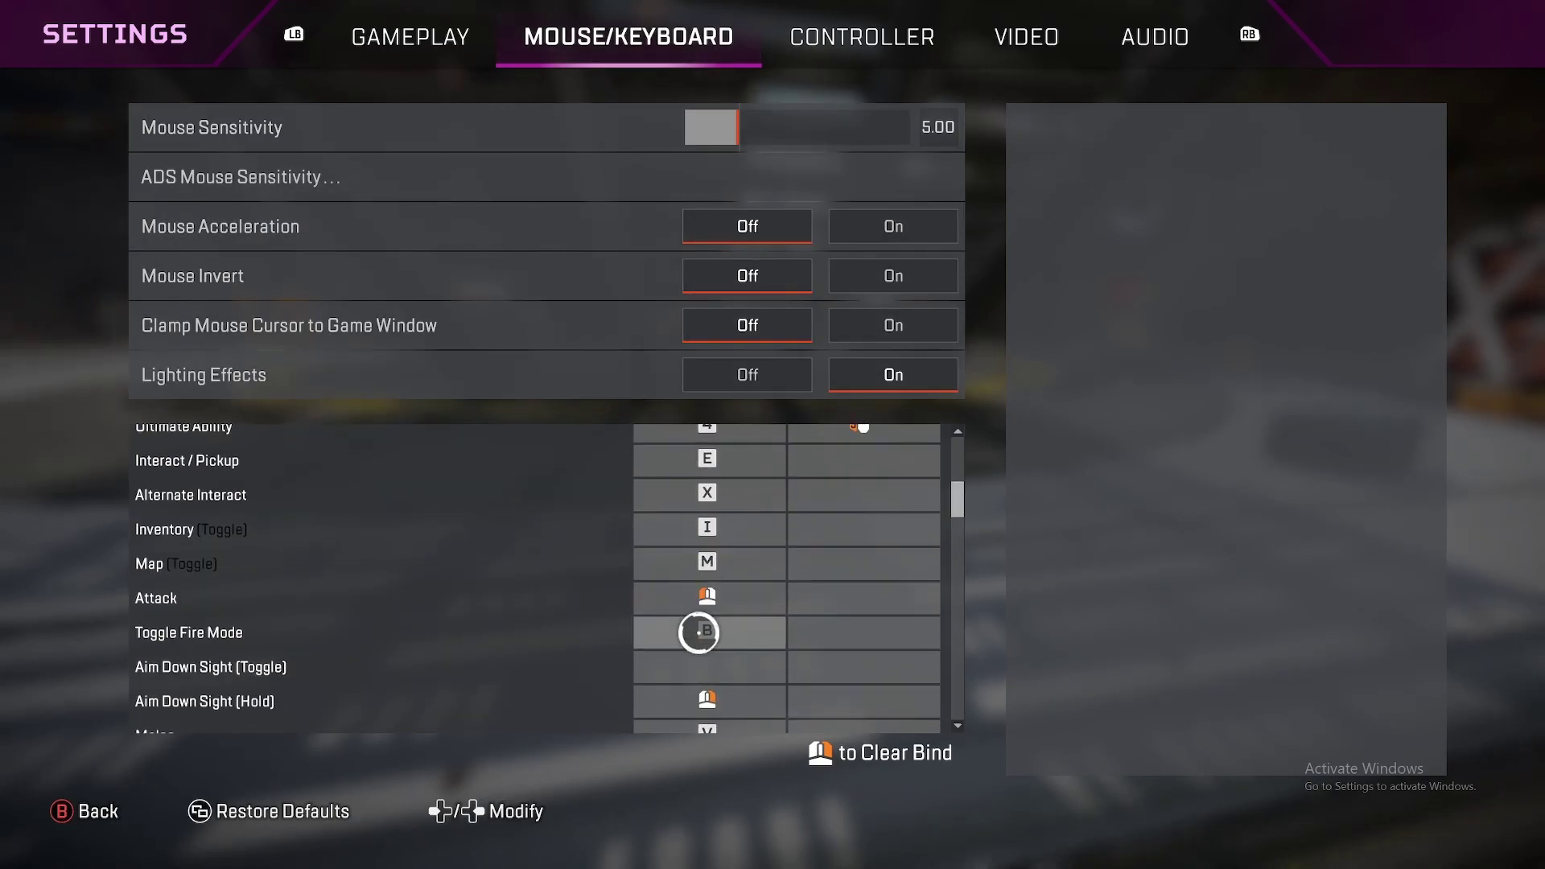
scroll(698, 562, "up", 5)
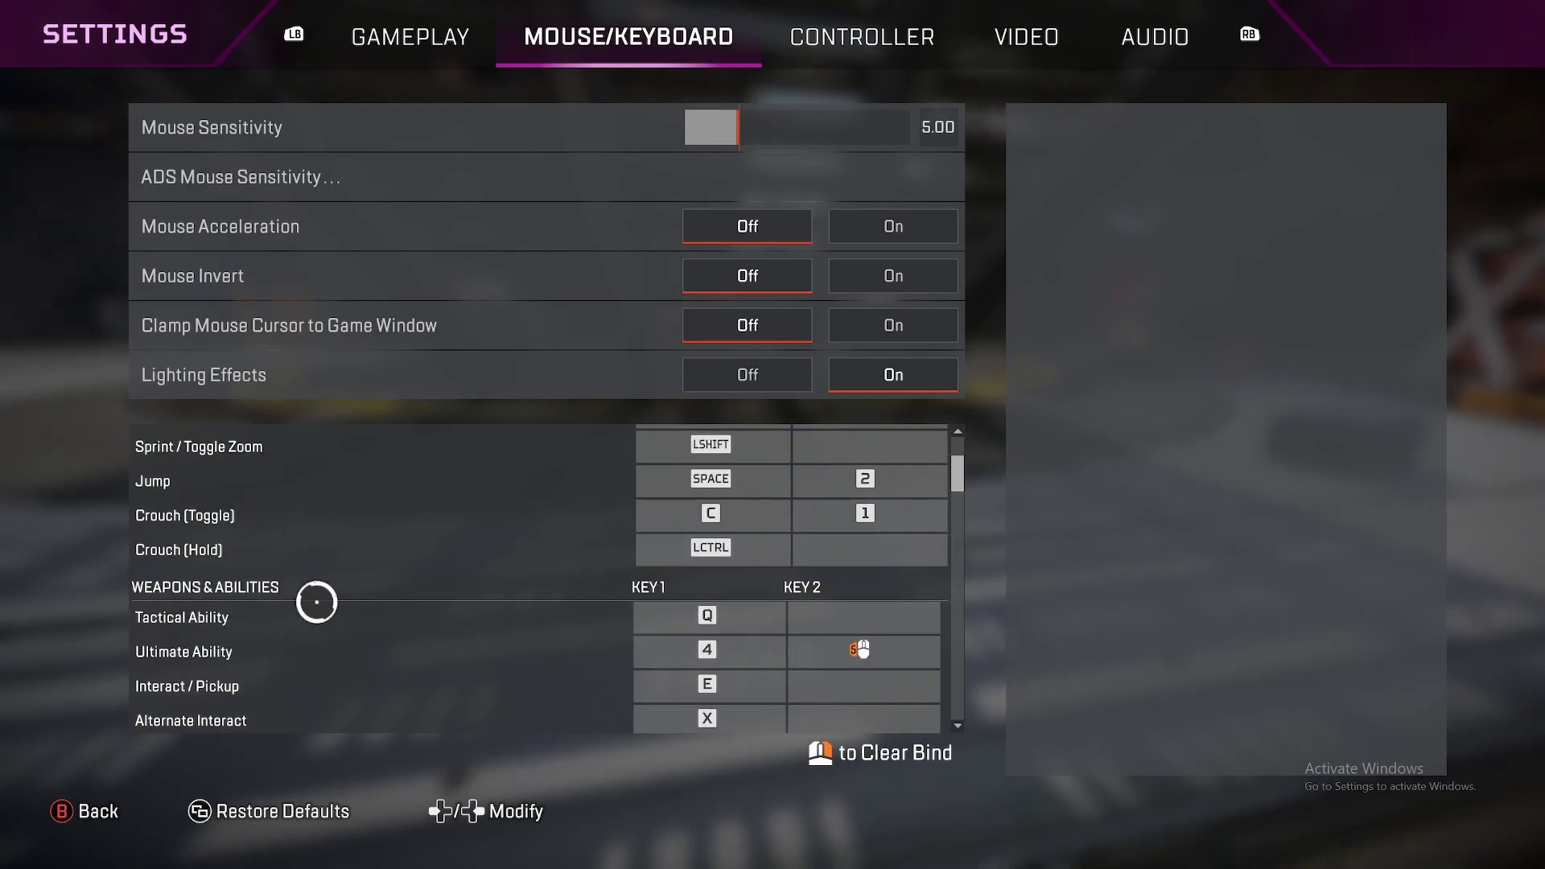
scroll(487, 602, "down", 1)
scroll(488, 602, "down", 6)
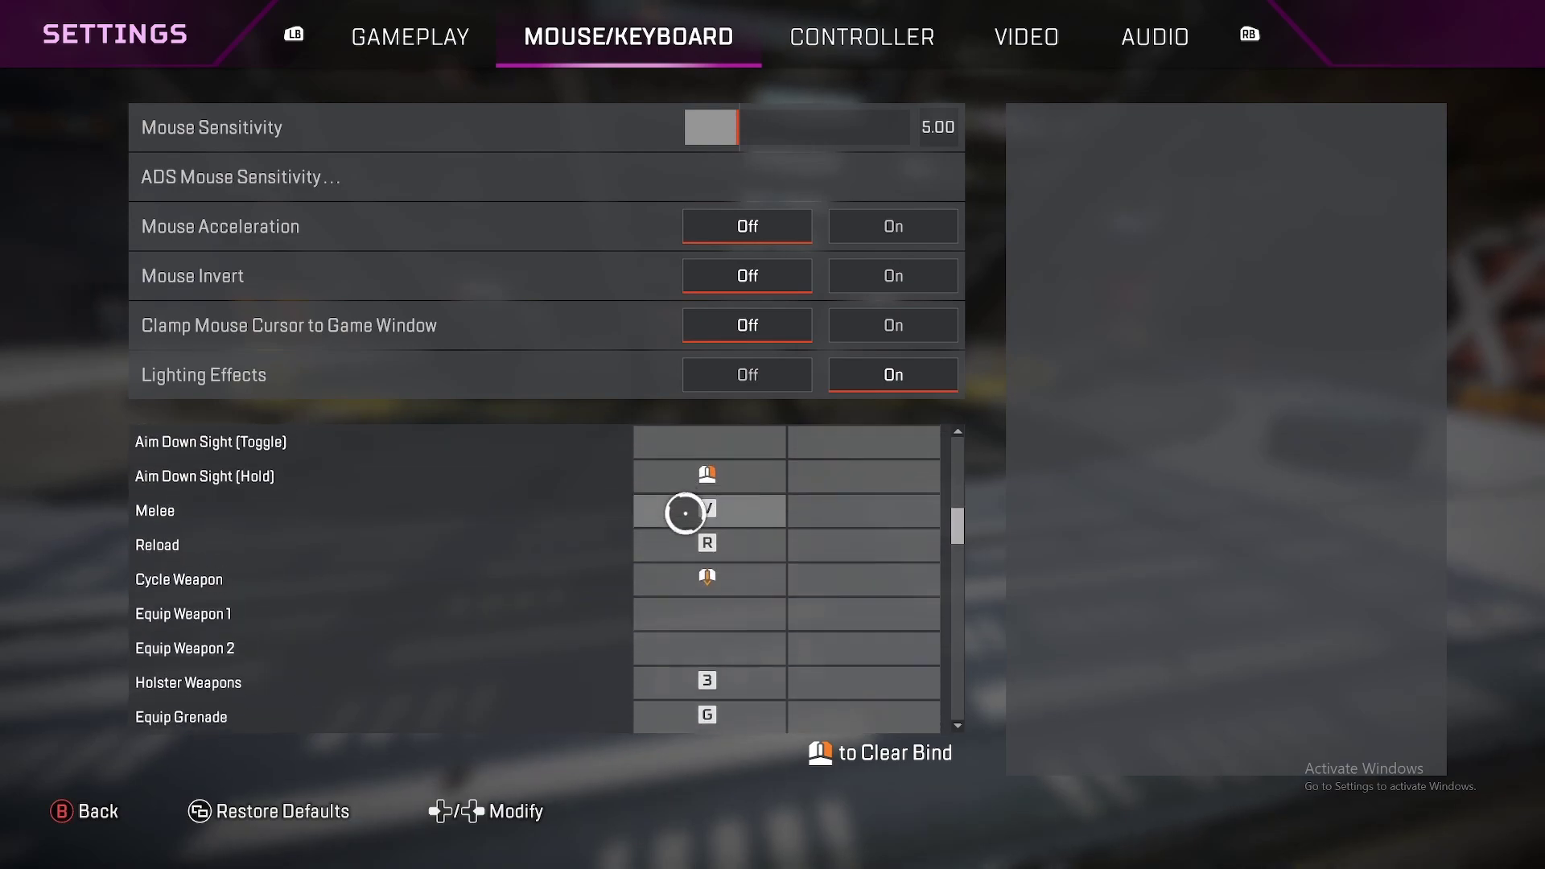
scroll(684, 513, "down", 8)
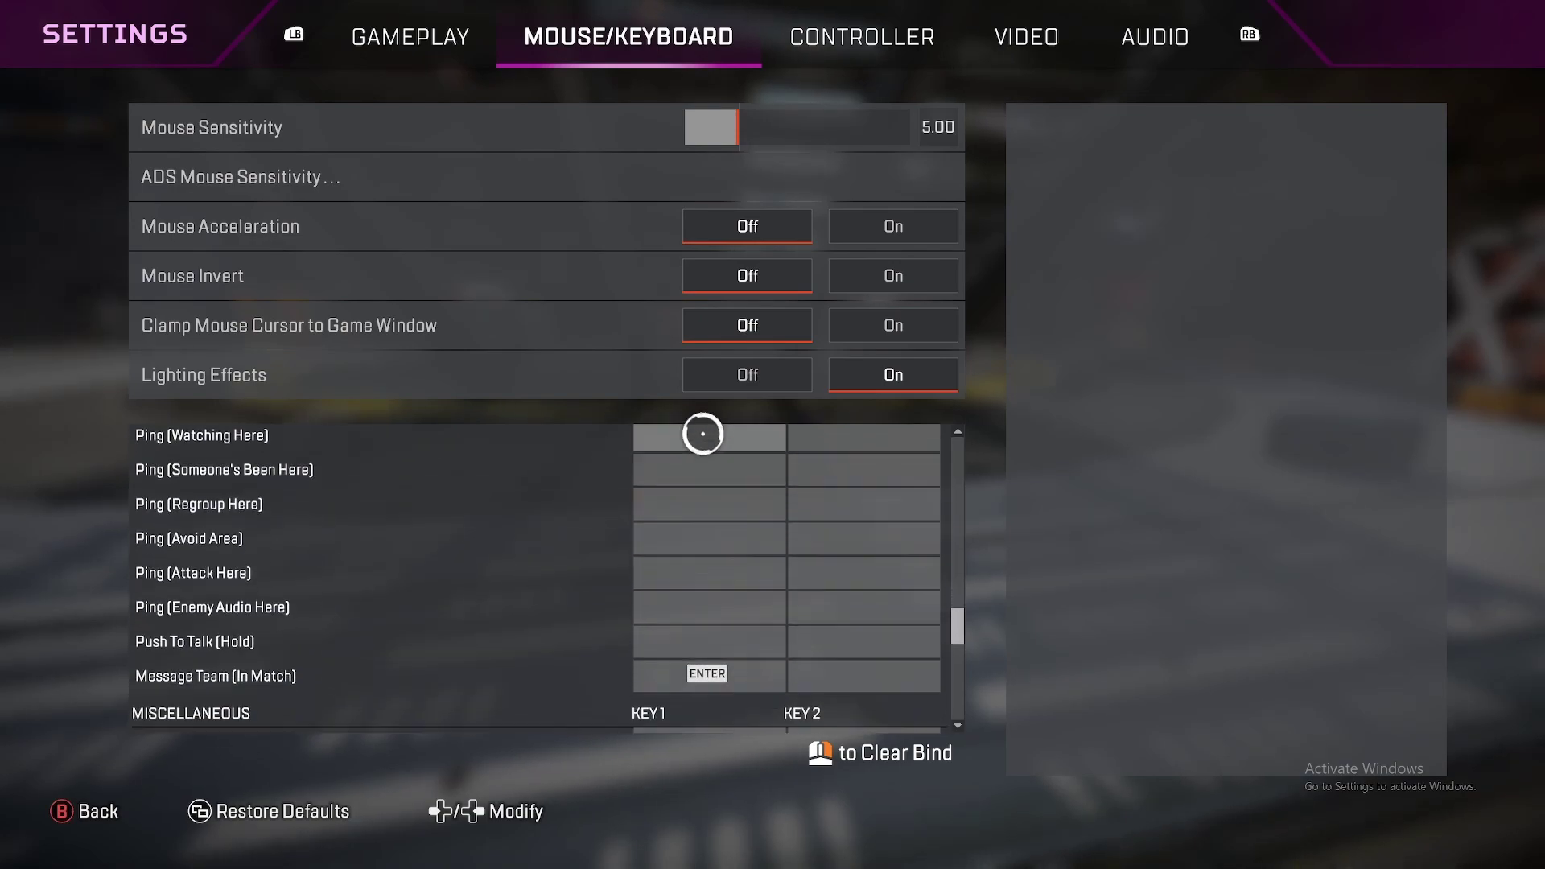
scroll(702, 603, "up", 4)
scroll(703, 643, "up", 6)
scroll(703, 666, "up", 5)
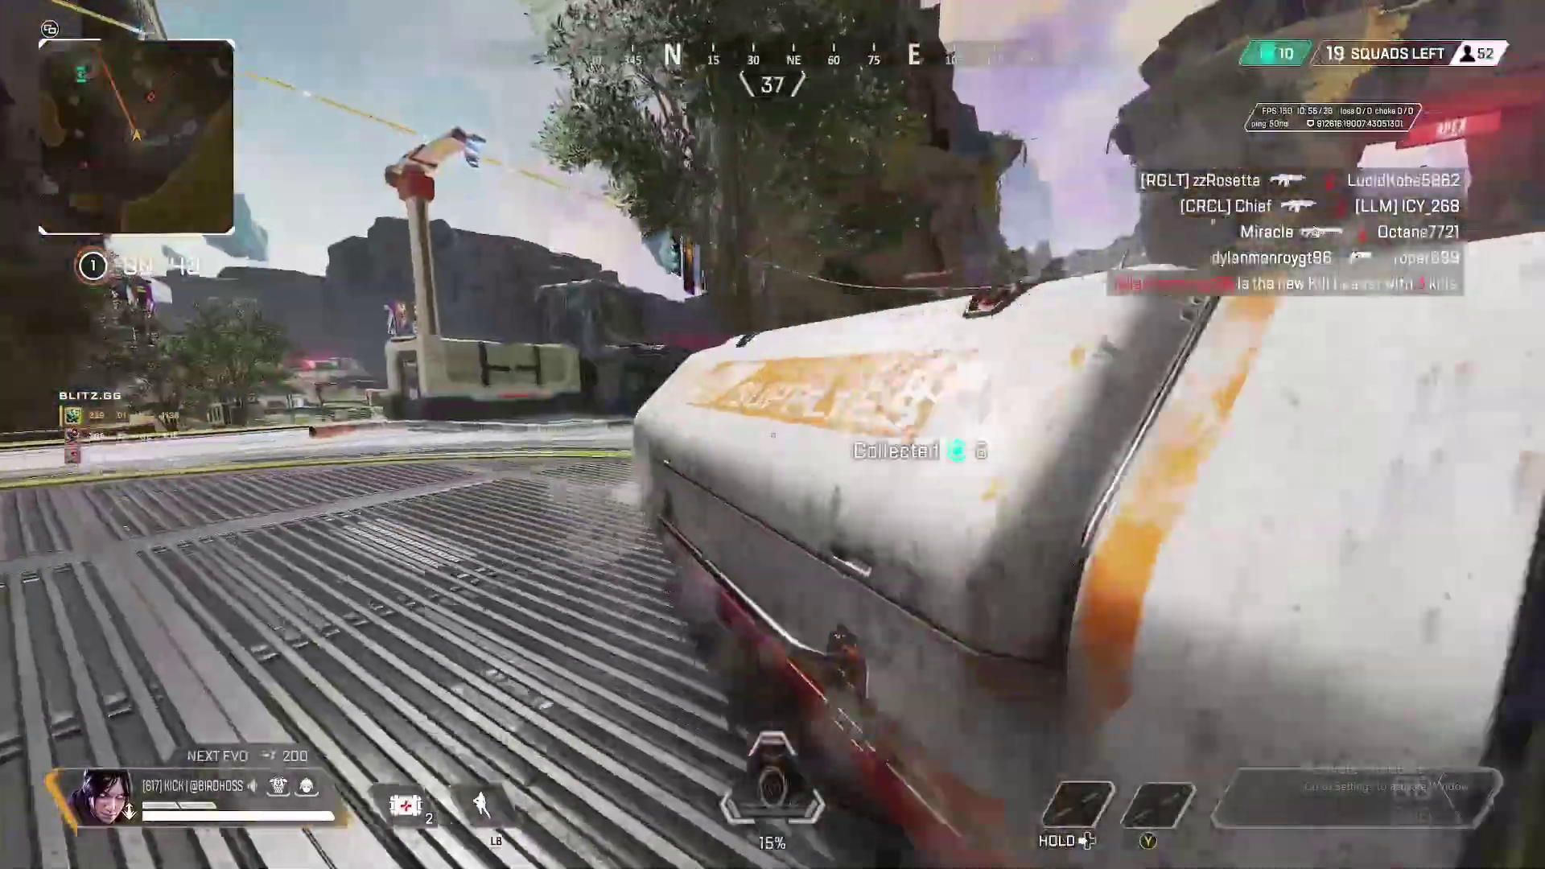
Pick up the Treasure Pack with the E interact key
key("e")
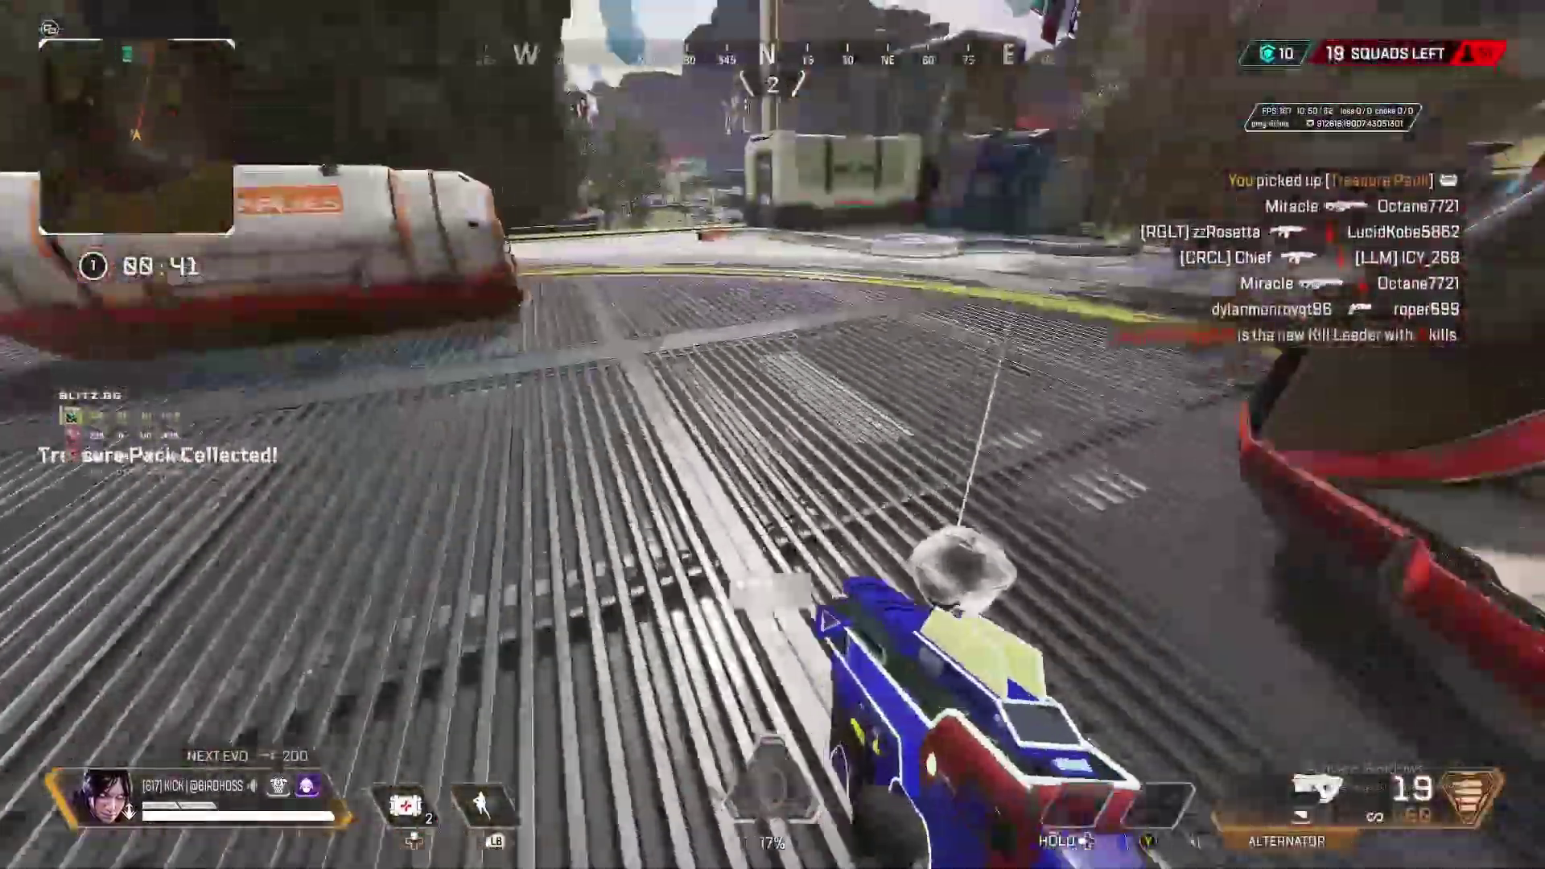